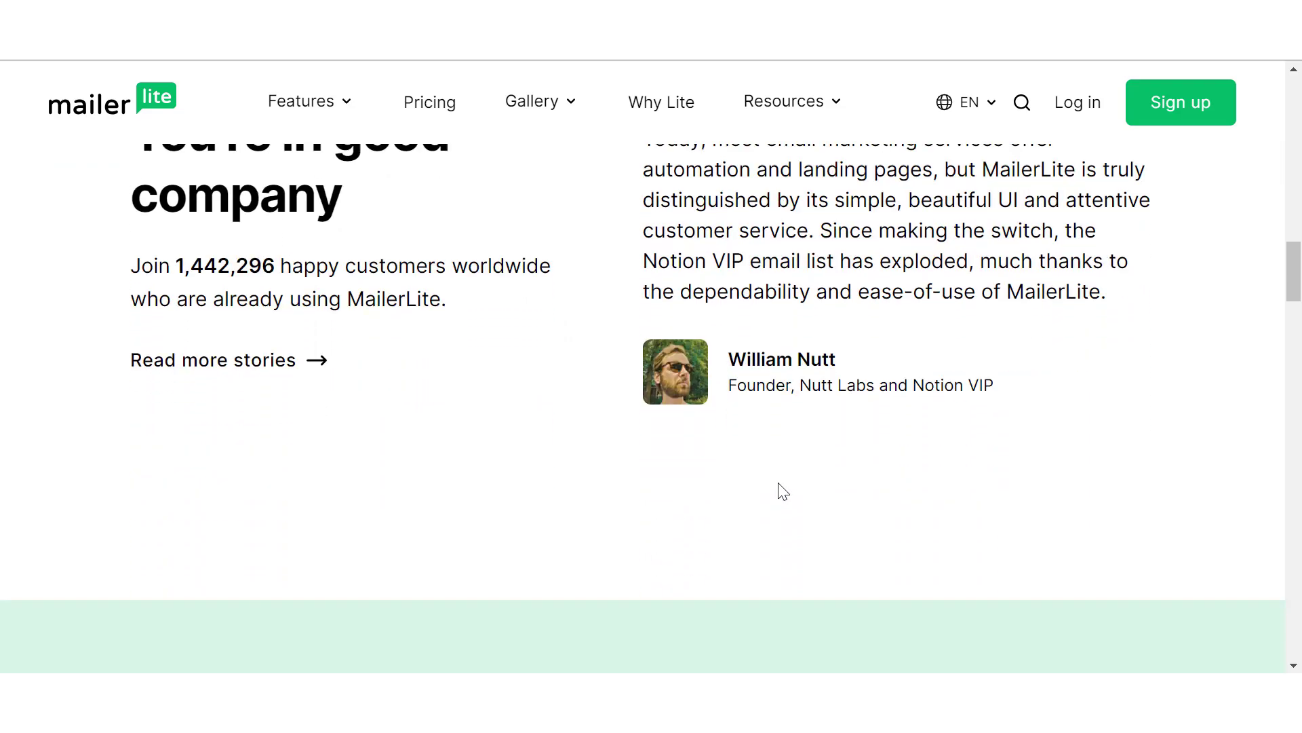
{"action": "scroll", "coordinate": [781, 490], "scroll_direction": "down", "scroll_amount": 8}
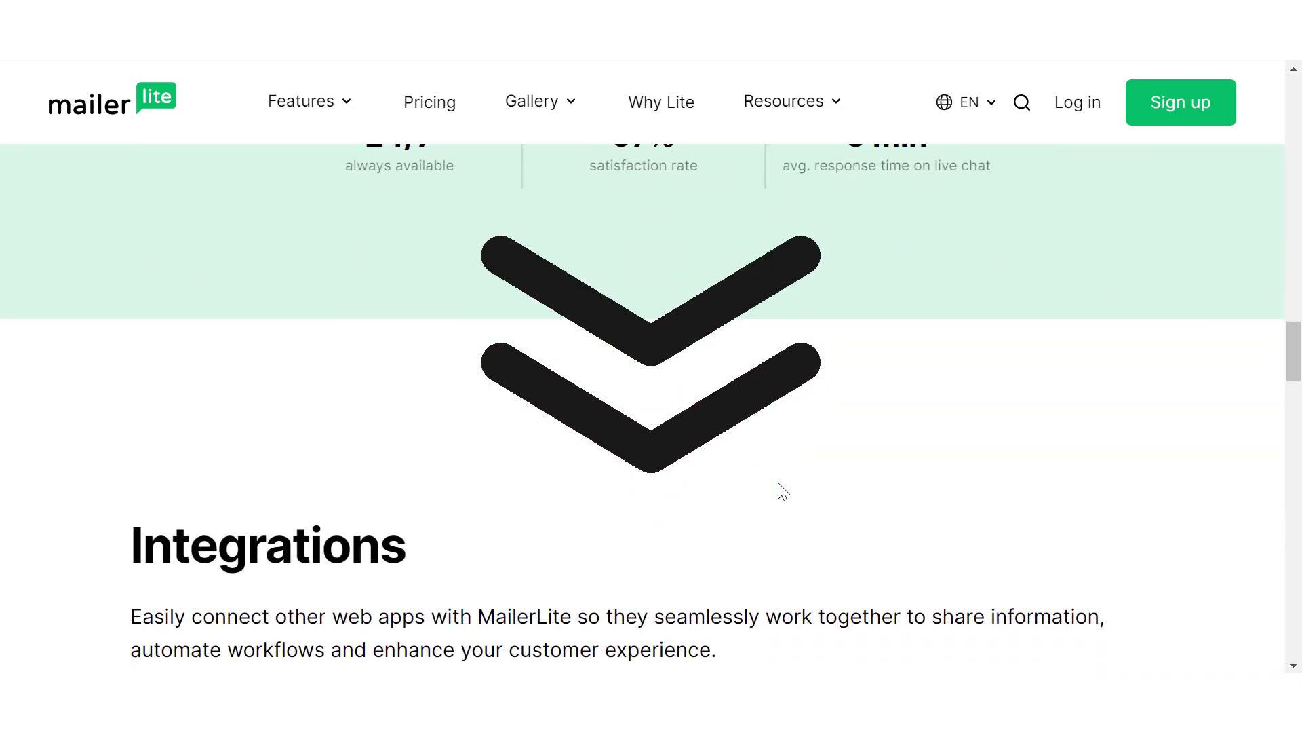
Browse the MailerLite home page and open the free sign-up form
{"action": "scroll", "coordinate": [781, 490], "scroll_direction": "up", "scroll_amount": 15}
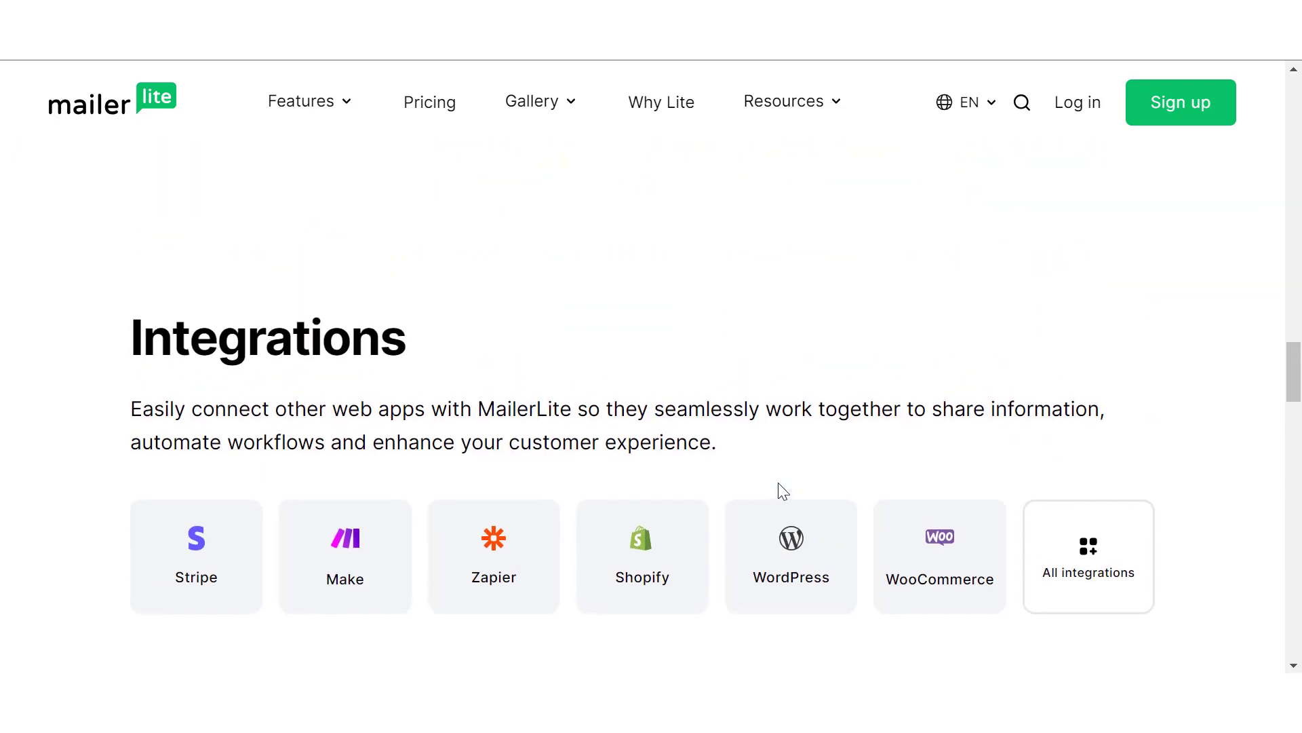
{"action": "scroll", "coordinate": [780, 487], "scroll_direction": "up", "scroll_amount": 20}
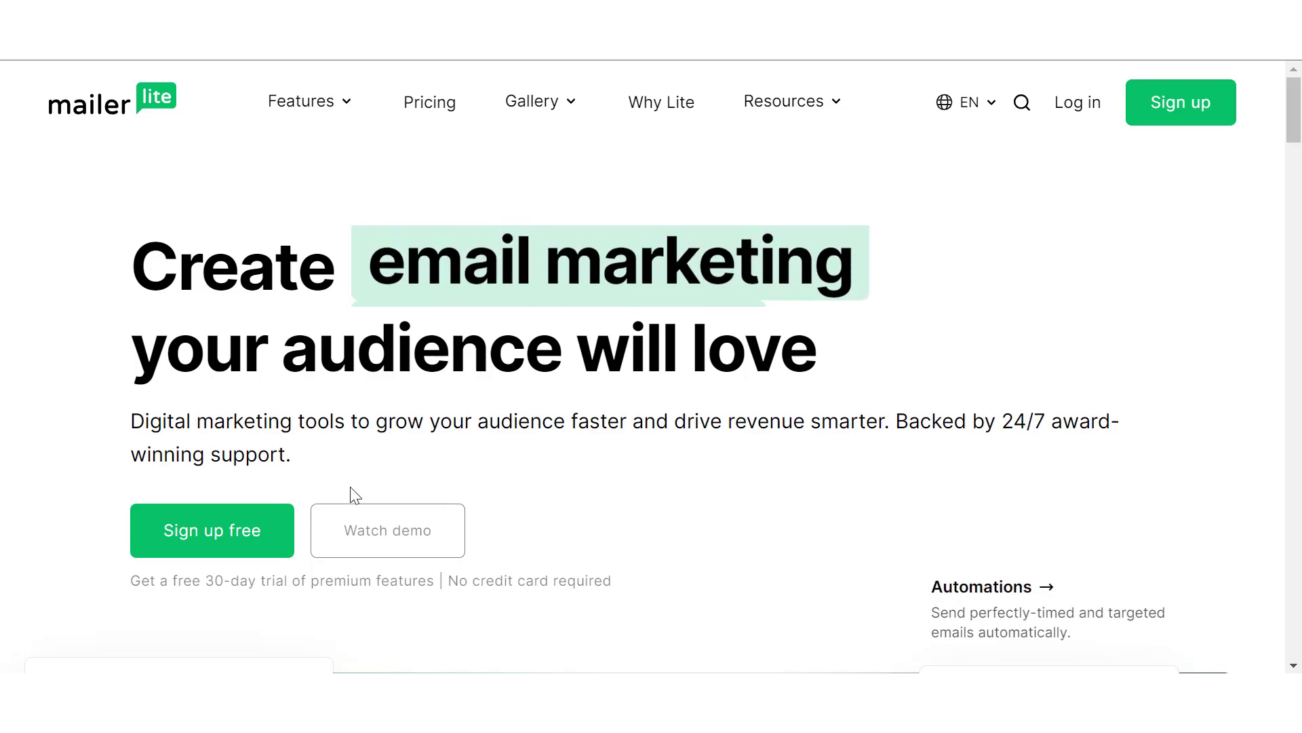
{"action": "left_click", "coordinate": [229, 540]}
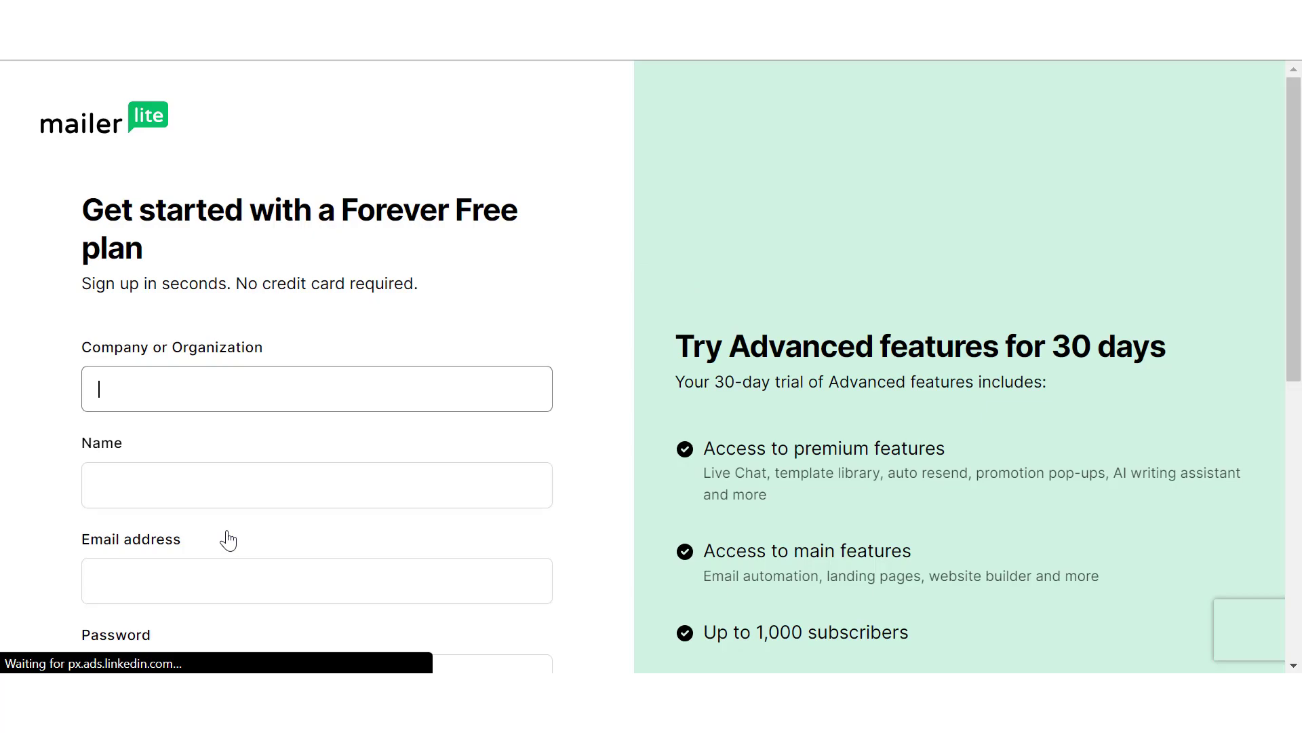
{"action": "type", "text": "ourcode"}
{"action": "key", "text": "BackSpace"}
{"action": "key", "text": "BackSpace"}
{"action": "key", "text": "BackSpace"}
{"action": "key", "text": "BackSpace"}
{"action": "key", "text": "BackSpace"}
{"action": "key", "text": "BackSpace"}
{"action": "type", "text": "ur code"}
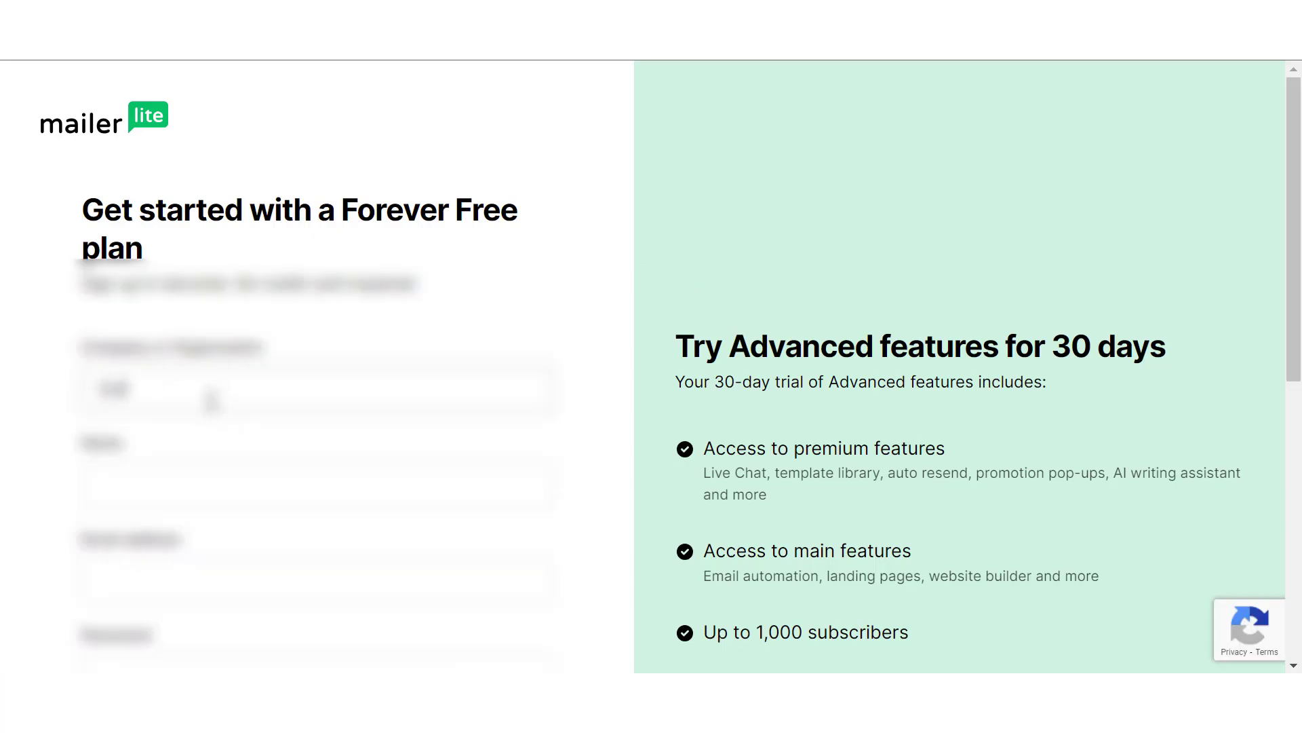
{"action": "left_click", "coordinate": [178, 496]}
Set the company or organization to "money making online" and fill in the account holder's name in the sign-up form
{"action": "left_click_drag", "start_coordinate": [175, 393], "coordinate": [83, 399]}
{"action": "type", "text": "money making online"}
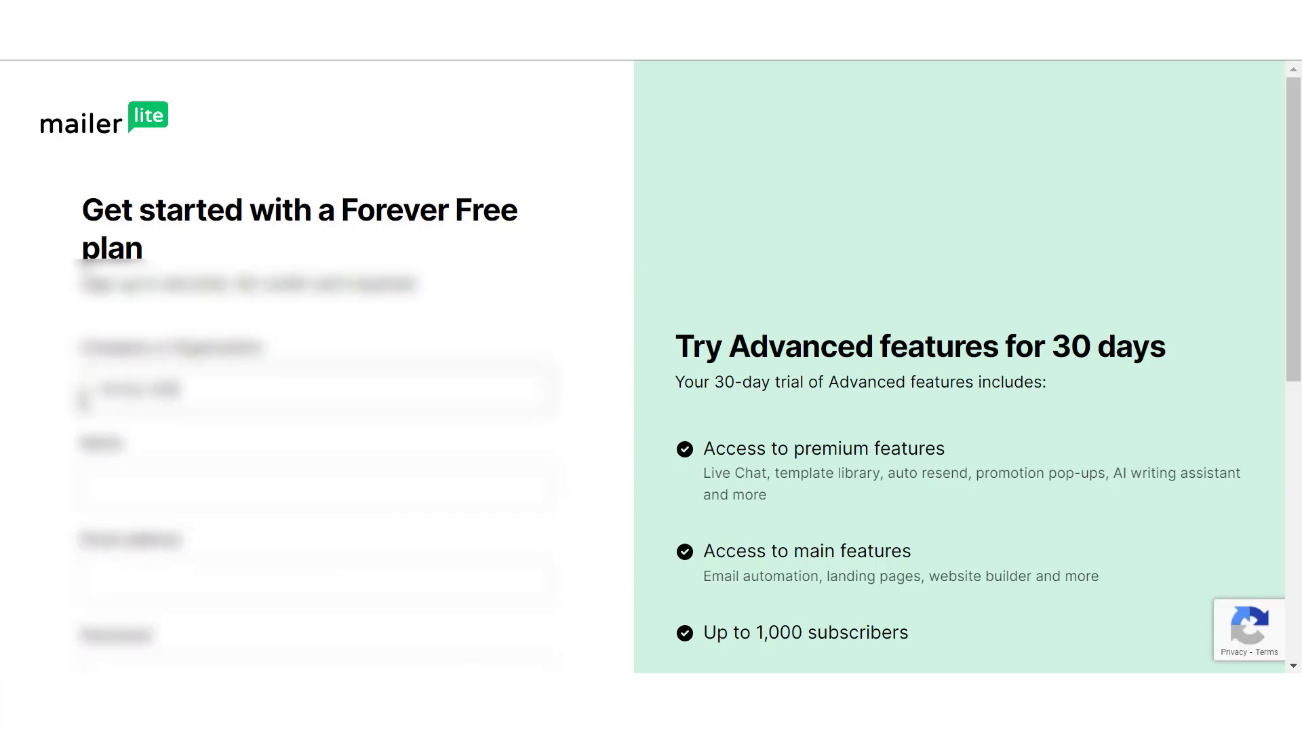
{"action": "left_click", "coordinate": [149, 480]}
{"action": "type", "text": "s"}
{"action": "left_click", "coordinate": [271, 502]}
{"action": "scroll", "coordinate": [356, 495], "scroll_direction": "down", "scroll_amount": 6}
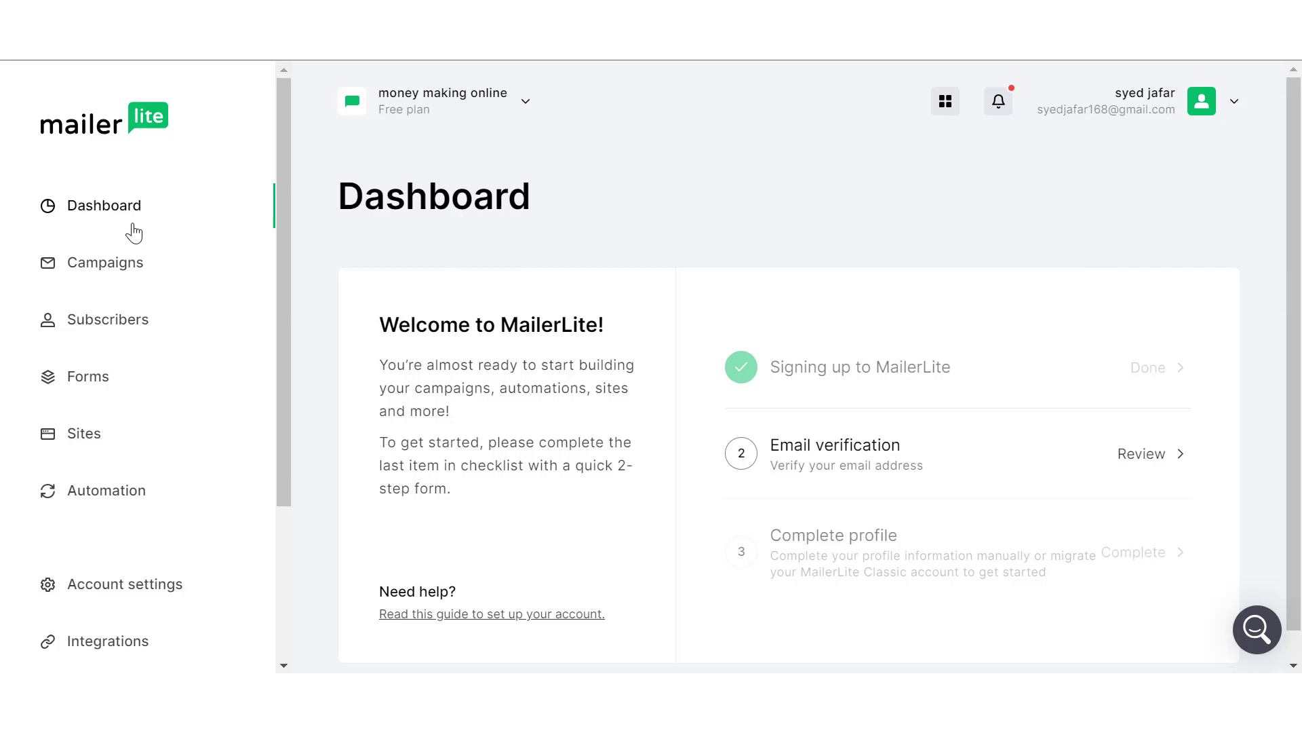
Start completing the account profile and clear the prefilled first name
{"action": "scroll", "coordinate": [1140, 552], "scroll_direction": "down", "scroll_amount": 1}
{"action": "left_click", "coordinate": [1142, 551]}
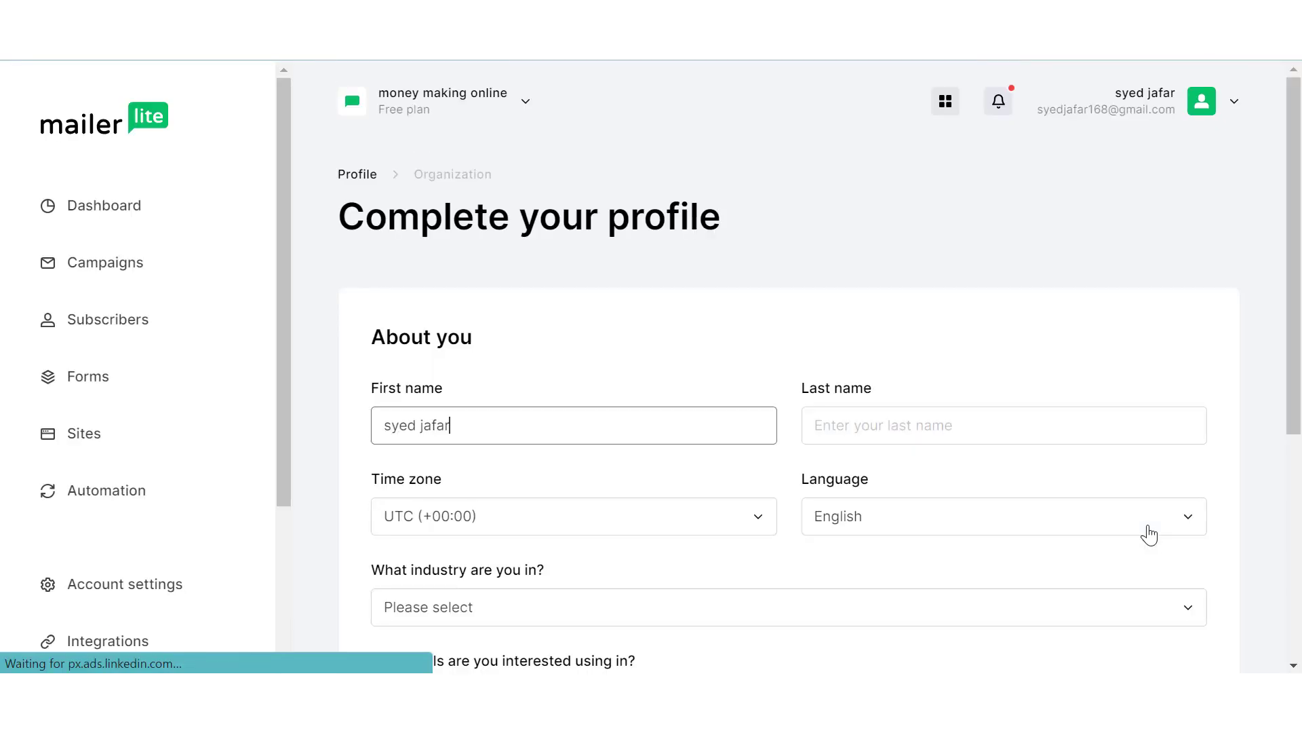
{"action": "scroll", "coordinate": [591, 498], "scroll_direction": "down", "scroll_amount": 1}
{"action": "left_click", "coordinate": [828, 299]}
{"action": "type", "text": "abbas"}
{"action": "key", "text": "BackSpace"}
{"action": "key", "text": "BackSpace"}
{"action": "key", "text": "BackSpace"}
{"action": "key", "text": "BackSpace"}
{"action": "key", "text": "BackSpace"}
{"action": "left_click_drag", "start_coordinate": [478, 305], "coordinate": [308, 306]}
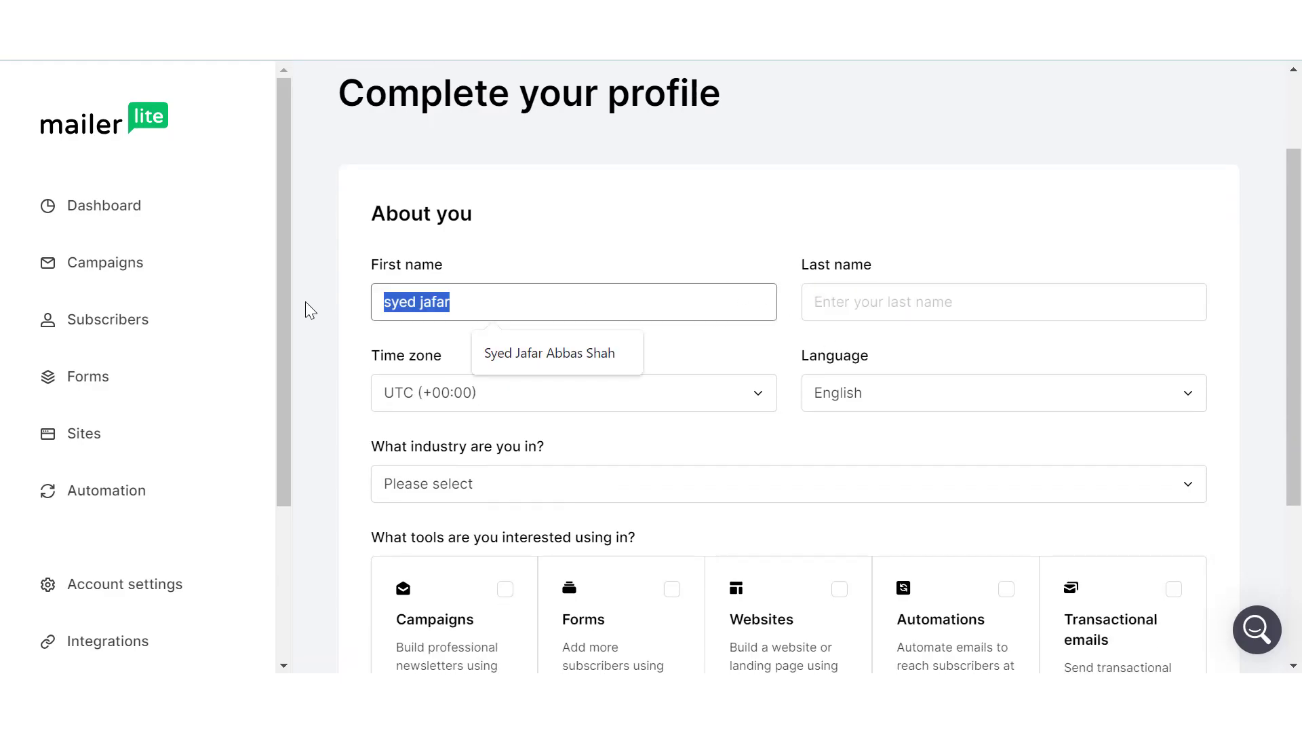
{"action": "key", "text": "BackSpace"}
Set the profile's industry to Blogger and proceed to the organization information
{"action": "scroll", "coordinate": [542, 387], "scroll_direction": "down", "scroll_amount": 2}
{"action": "scroll", "coordinate": [542, 387], "scroll_direction": "up", "scroll_amount": 4}
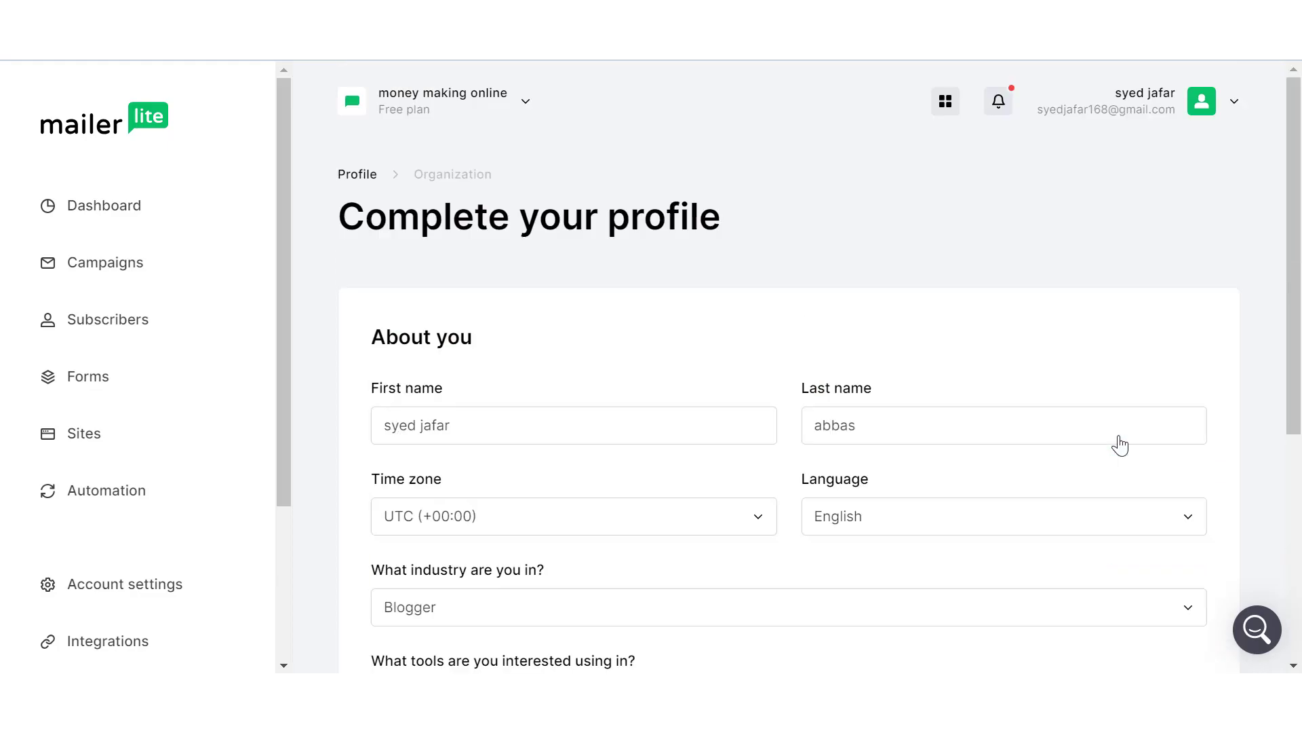
{"action": "scroll", "coordinate": [1038, 475], "scroll_direction": "down", "scroll_amount": 5}
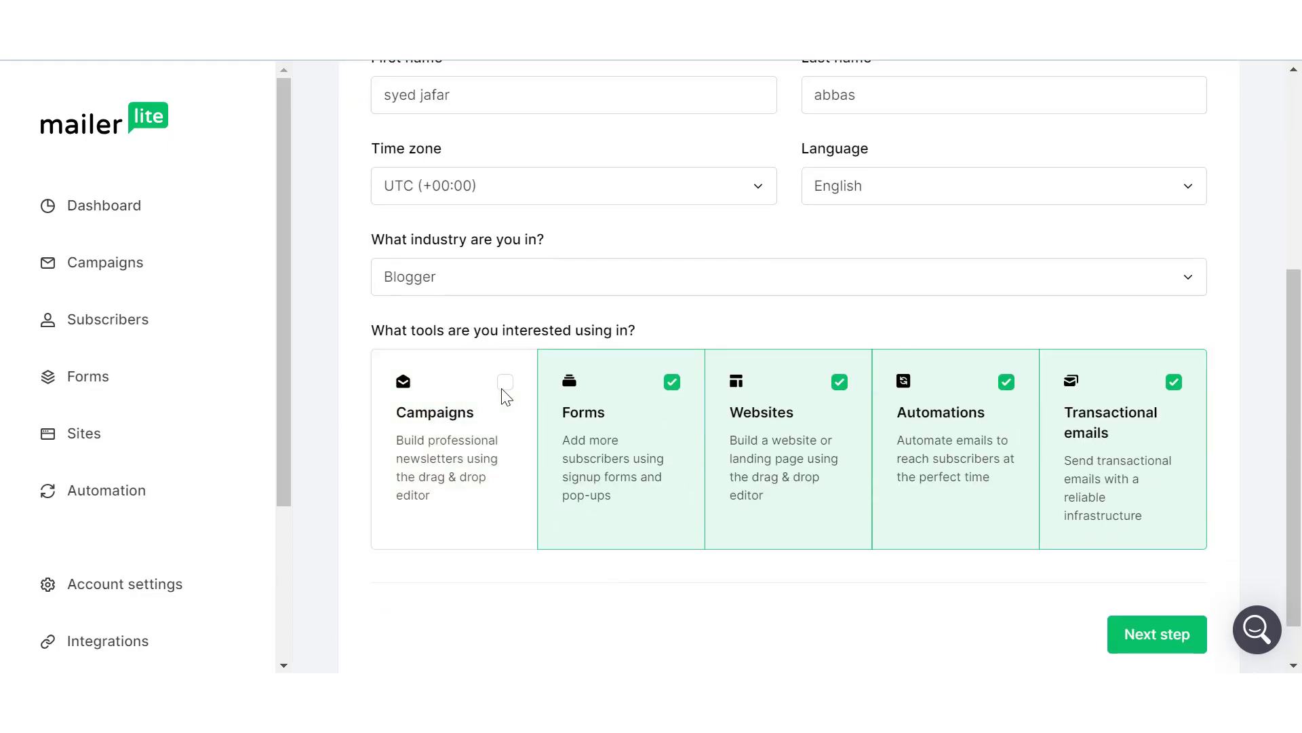
{"action": "left_click", "coordinate": [503, 392]}
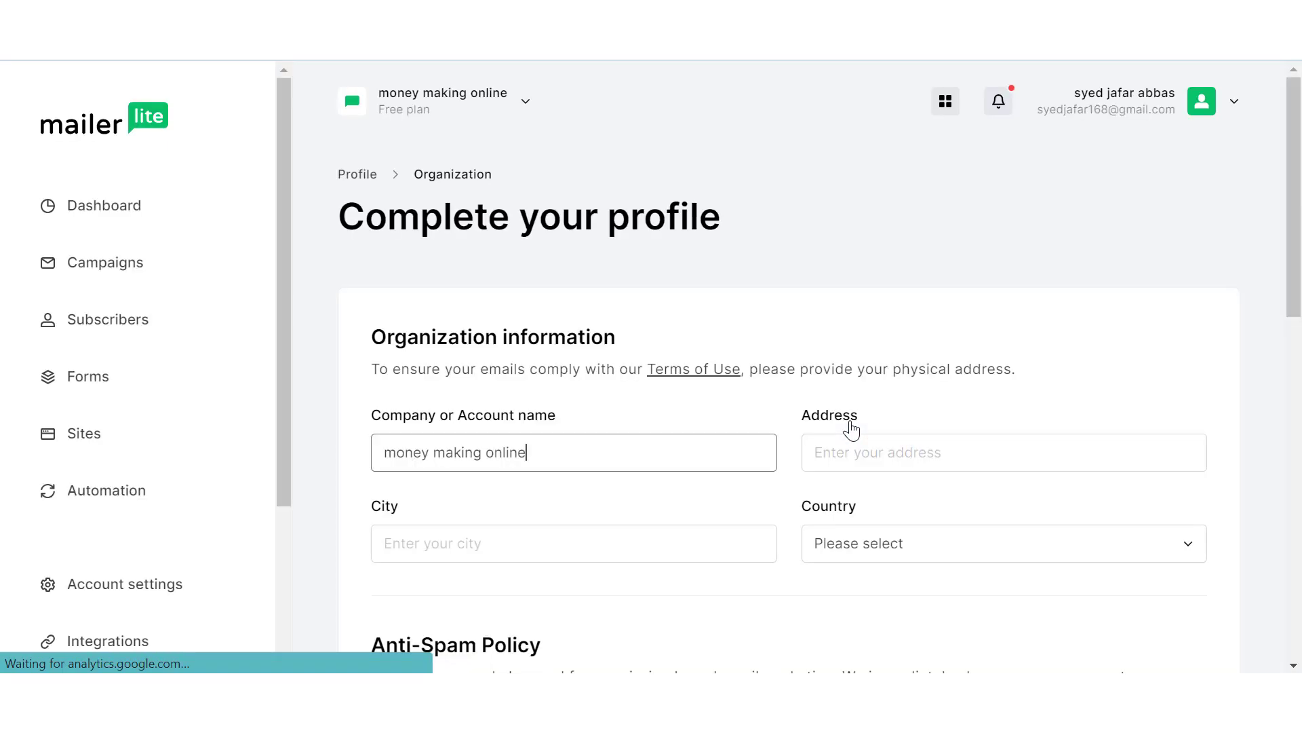
Fill in the organization's street address and city, and set the country to Pakistan
{"action": "scroll", "coordinate": [852, 429], "scroll_direction": "down", "scroll_amount": 1}
{"action": "left_click", "coordinate": [860, 351]}
{"action": "left_click", "coordinate": [932, 400]}
{"action": "left_click", "coordinate": [614, 449]}
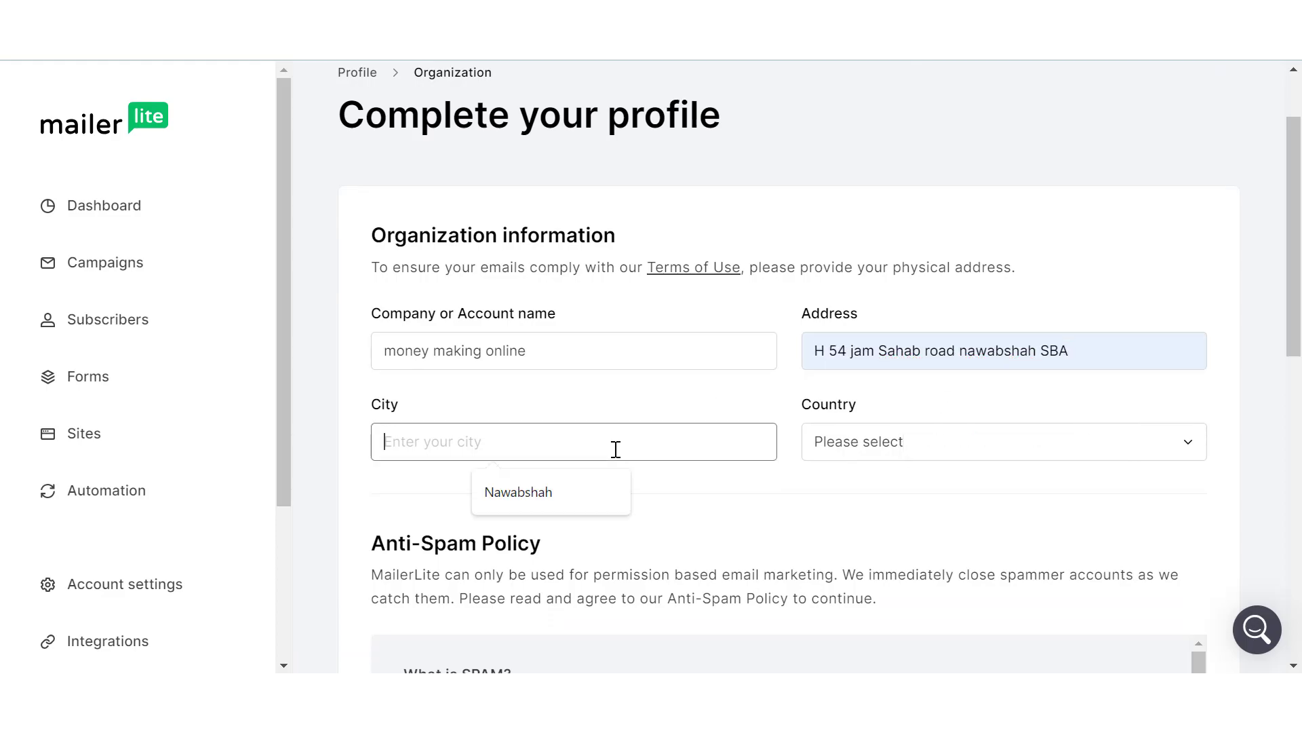
{"action": "left_click", "coordinate": [596, 492]}
{"action": "left_click", "coordinate": [843, 445]}
{"action": "type", "text": "pak"}
{"action": "key", "text": "Return"}
Agree to the Anti-Spam policy and submit the organization information
{"action": "scroll", "coordinate": [867, 264], "scroll_direction": "down", "scroll_amount": 2}
{"action": "scroll", "coordinate": [866, 264], "scroll_direction": "down", "scroll_amount": 10}
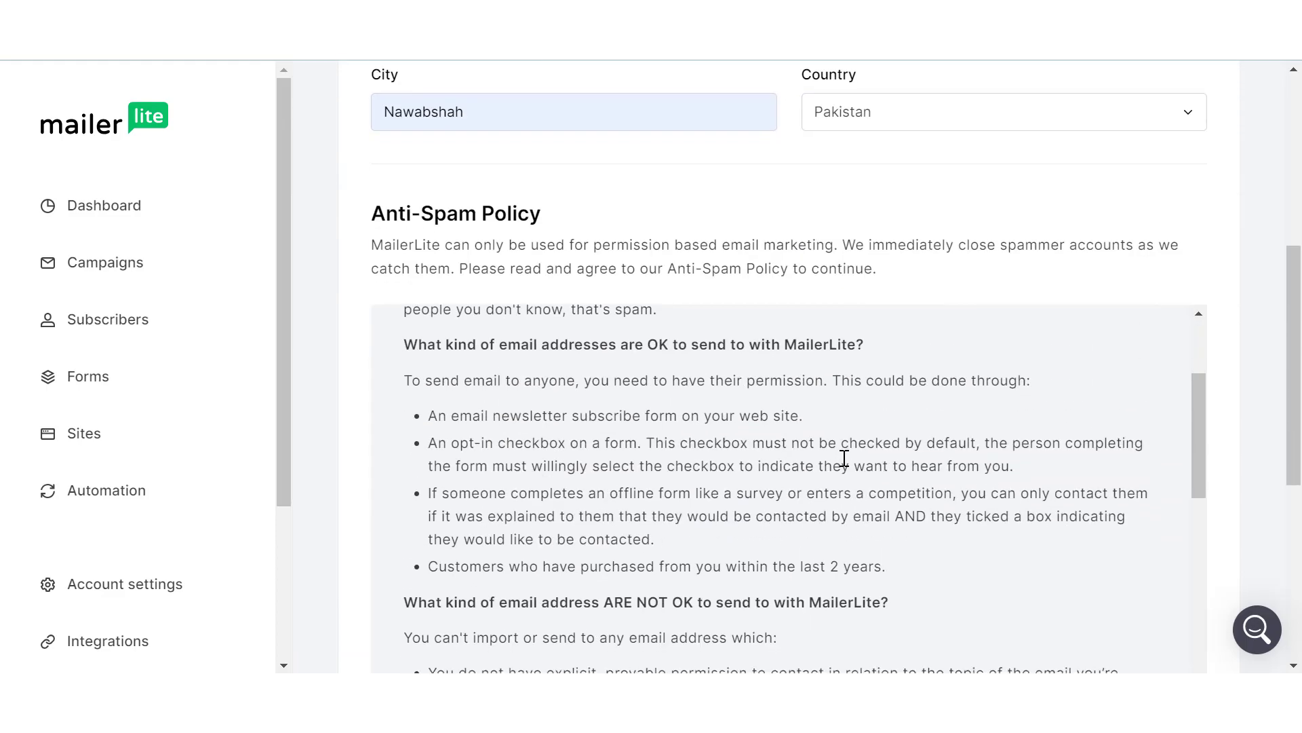
{"action": "left_click", "coordinate": [380, 535]}
{"action": "scroll", "coordinate": [561, 564], "scroll_direction": "down", "scroll_amount": 3}
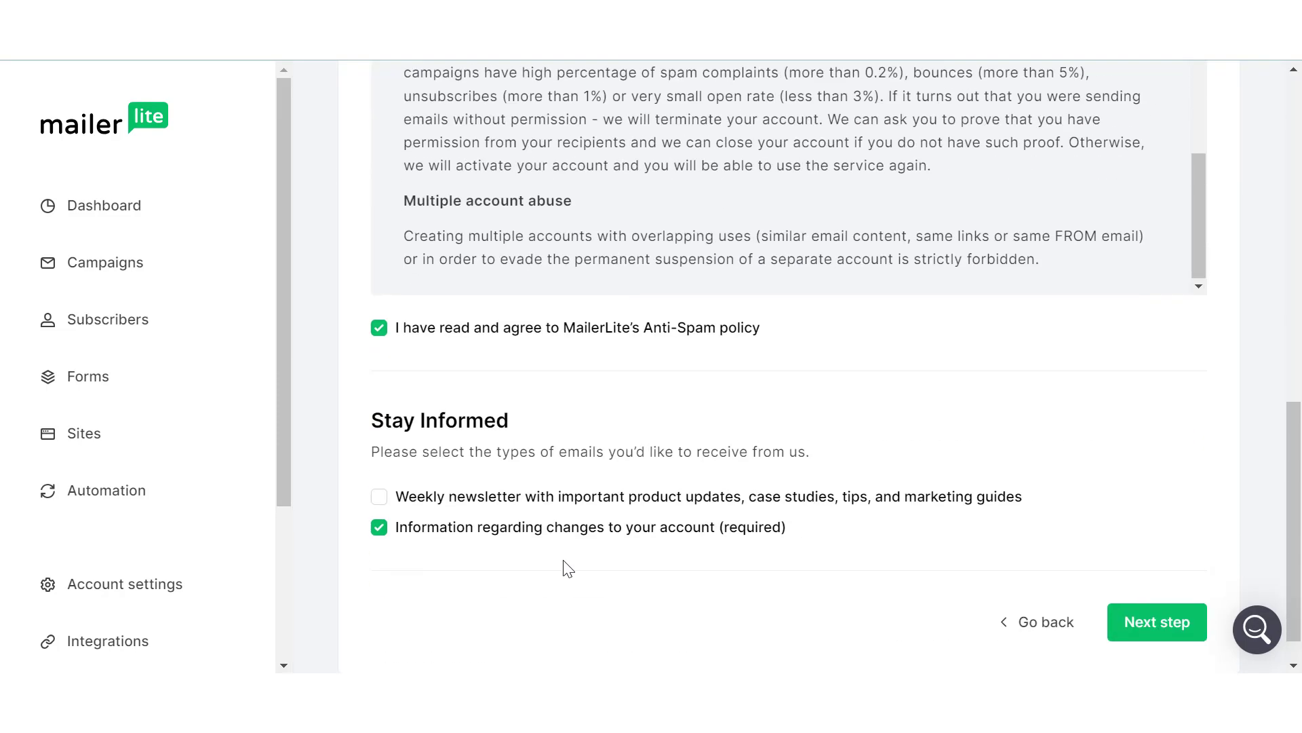
{"action": "left_click", "coordinate": [1156, 587]}
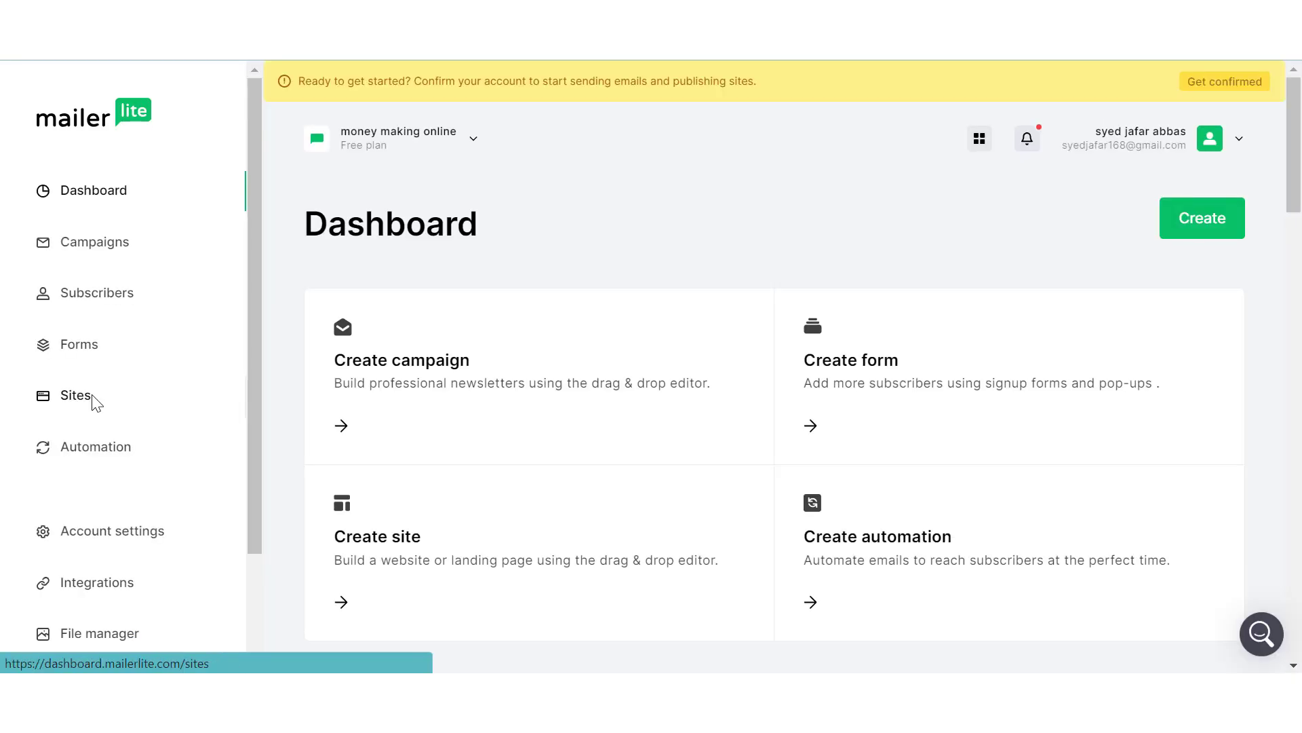
Create a new site named "making online money" with the Landing page type
{"action": "left_click", "coordinate": [91, 398]}
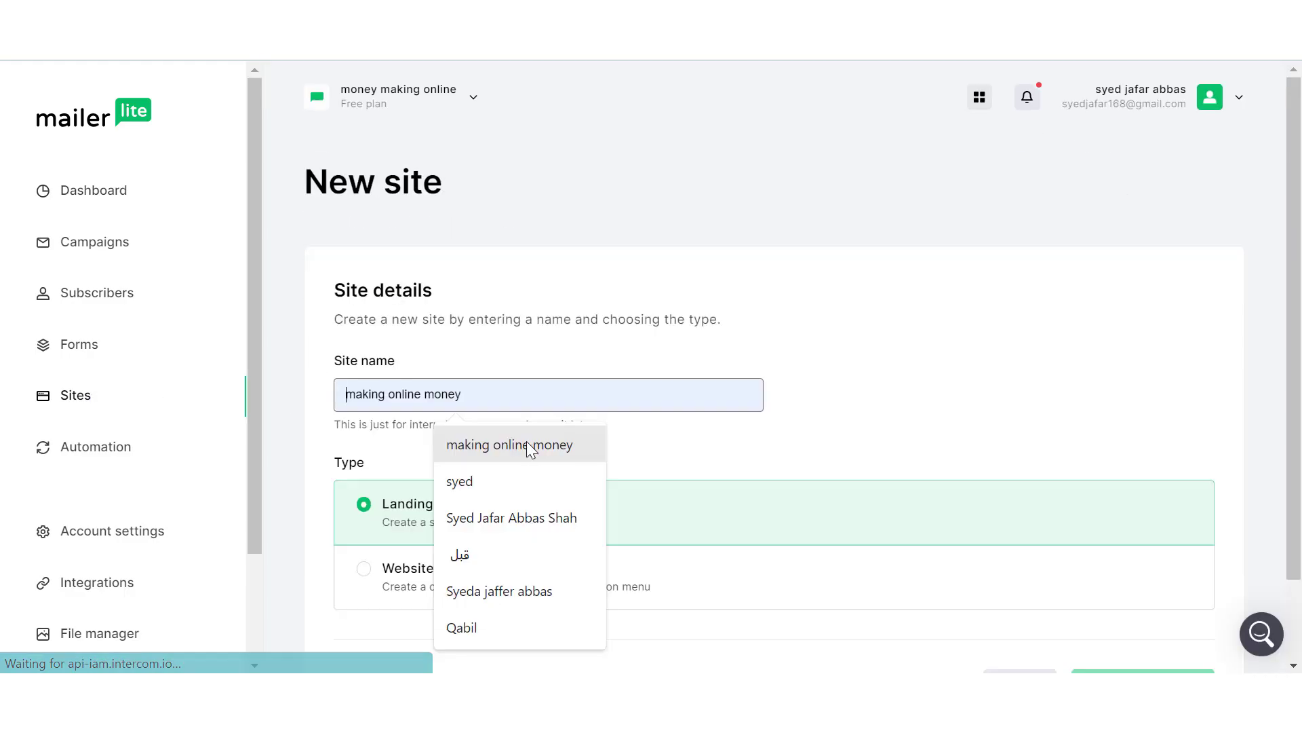
{"action": "left_click", "coordinate": [527, 443]}
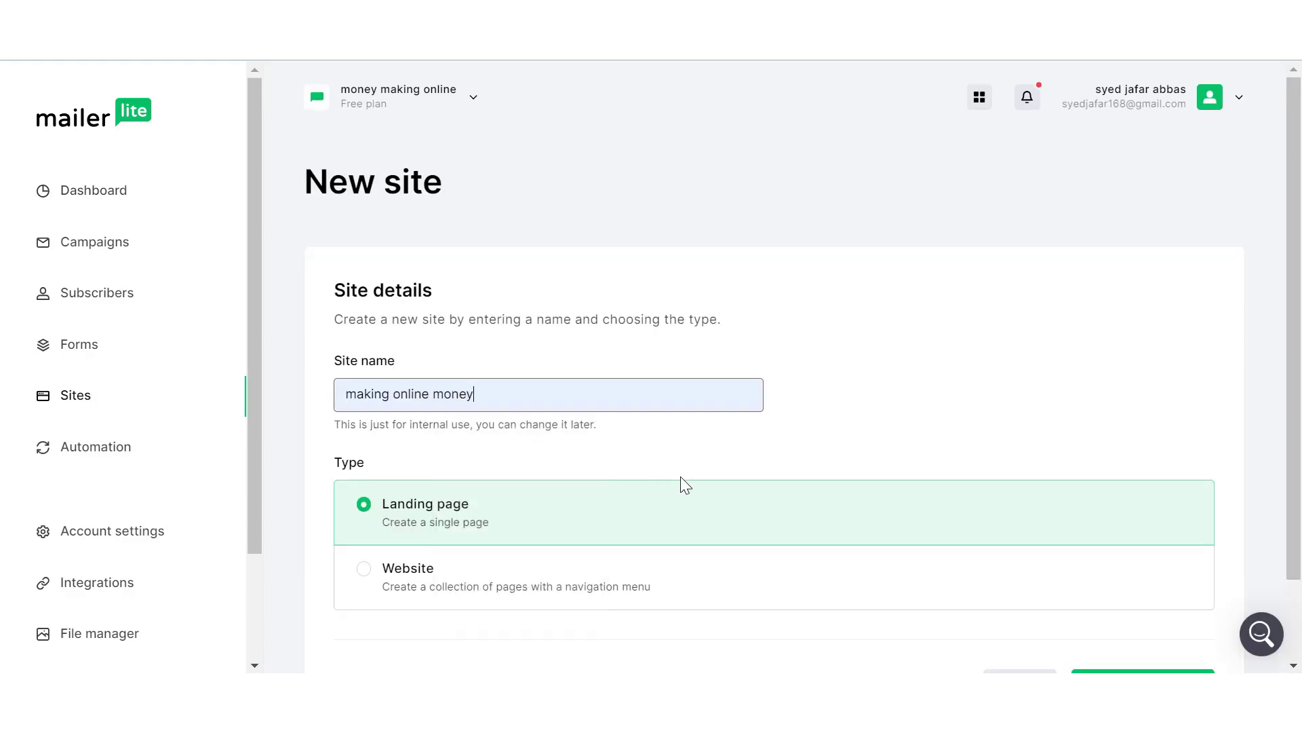
{"action": "scroll", "coordinate": [681, 476], "scroll_direction": "down", "scroll_amount": 1}
{"action": "scroll", "coordinate": [681, 477], "scroll_direction": "down", "scroll_amount": 1}
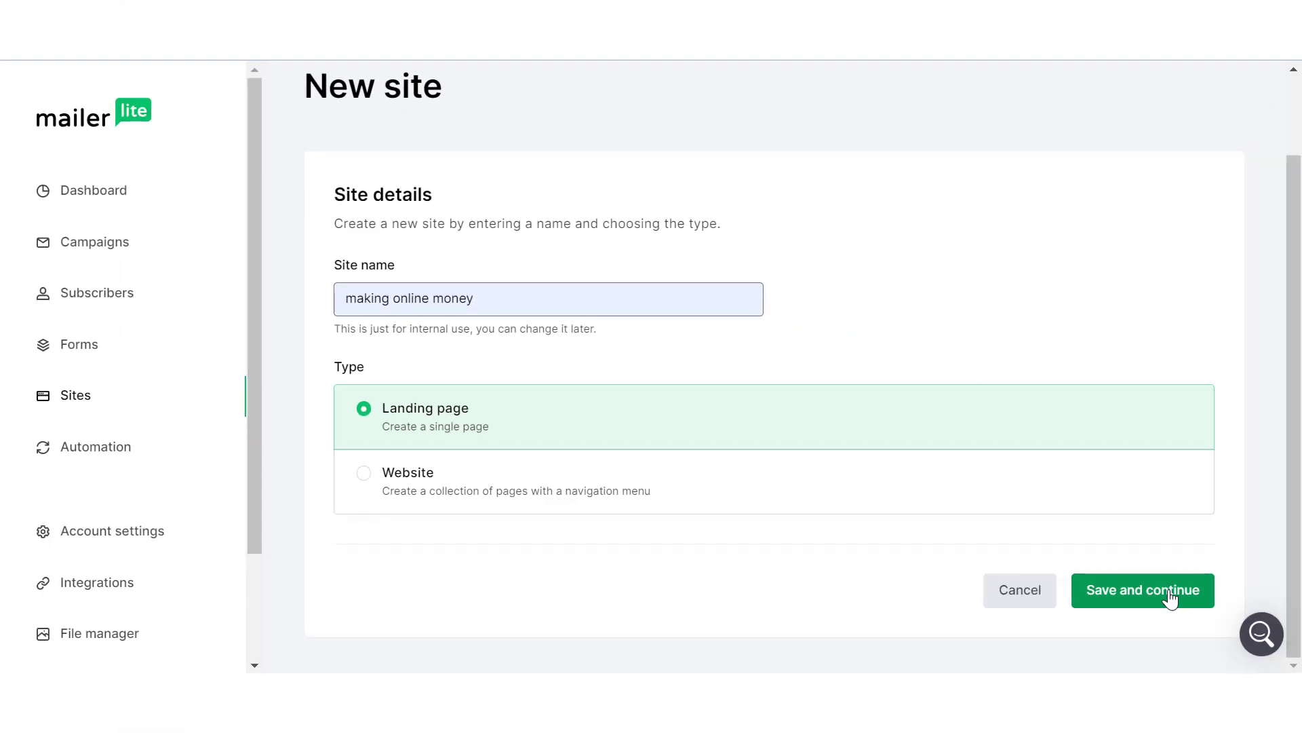
{"action": "left_click", "coordinate": [1171, 598]}
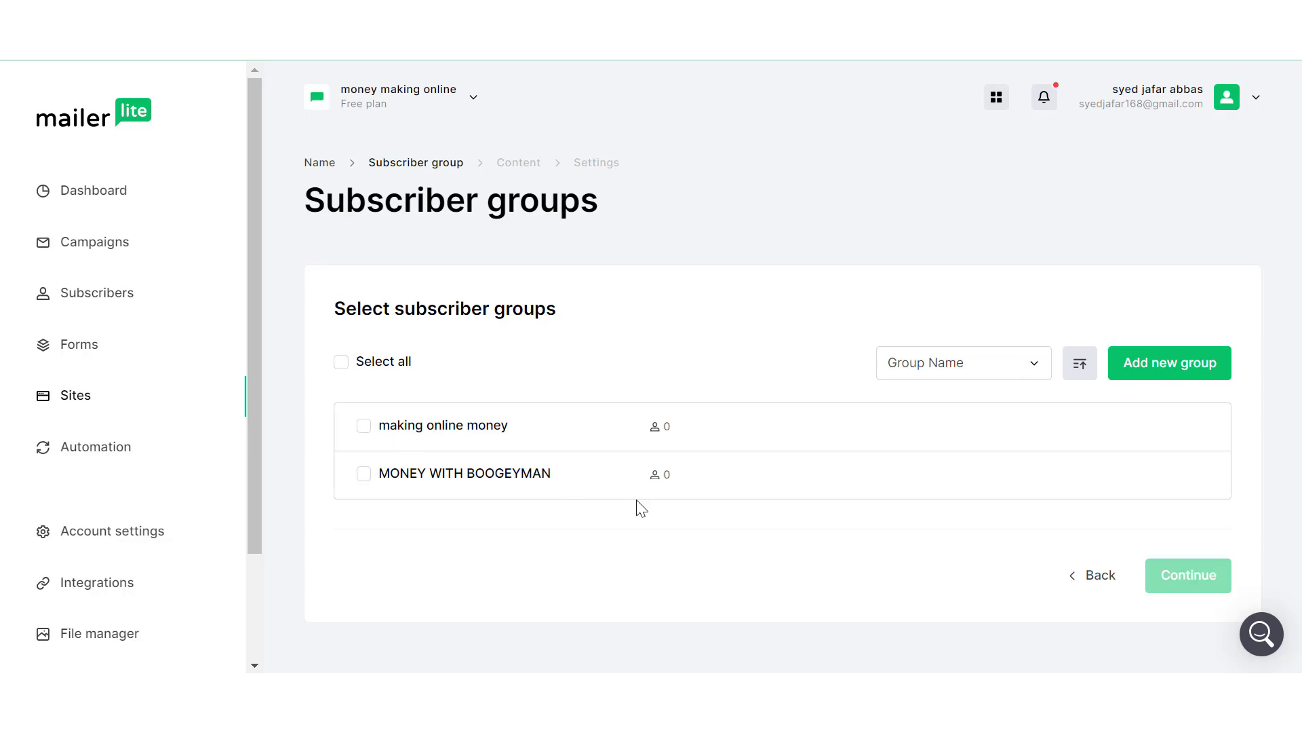
Assign the "making online money" subscriber group and choose the "Skyrocketing digital sales through email" landing page template
{"action": "left_click", "coordinate": [364, 428]}
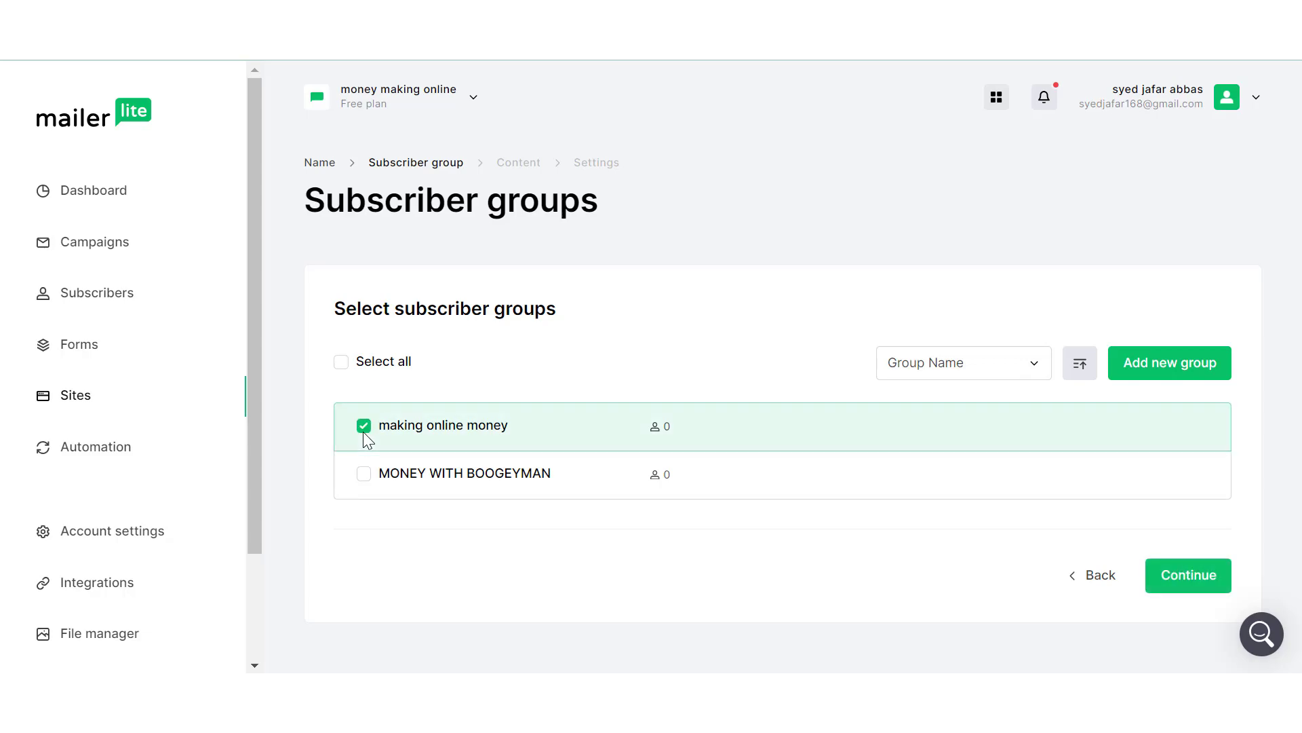
{"action": "left_click", "coordinate": [1178, 599]}
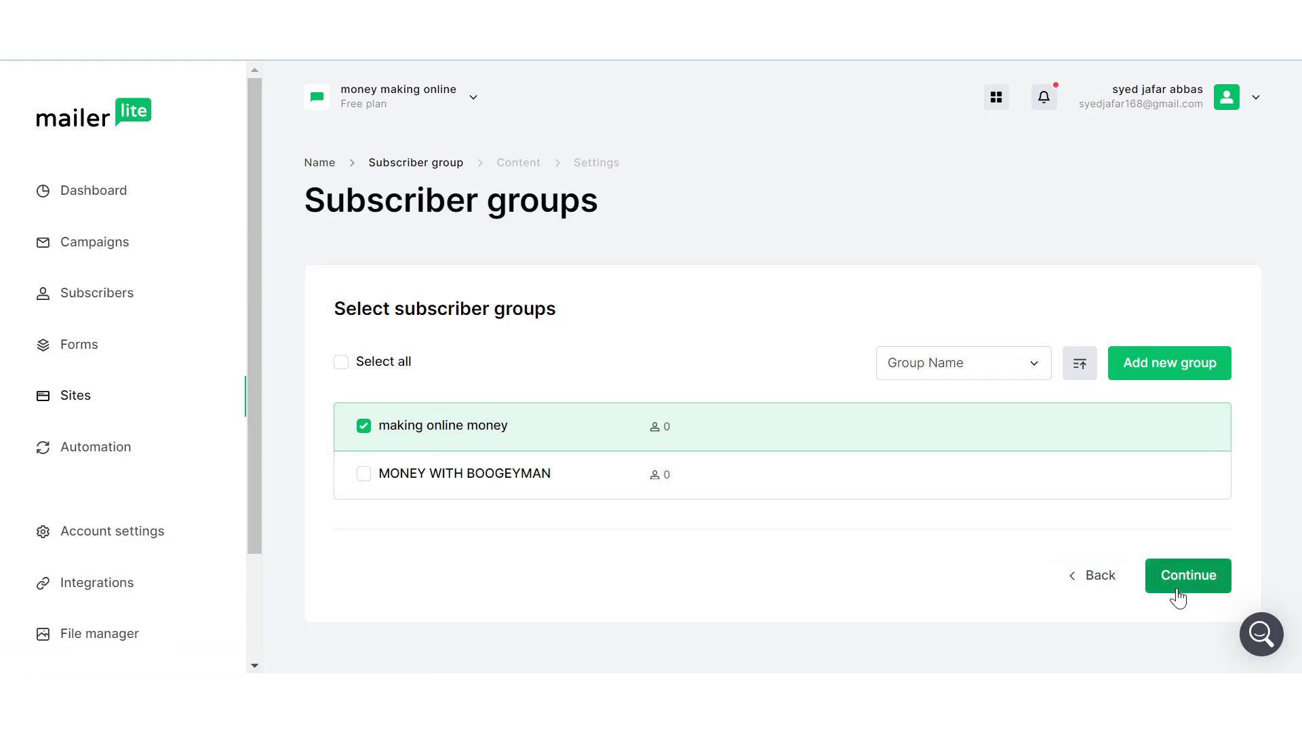
{"action": "scroll", "coordinate": [882, 542], "scroll_direction": "down", "scroll_amount": 3}
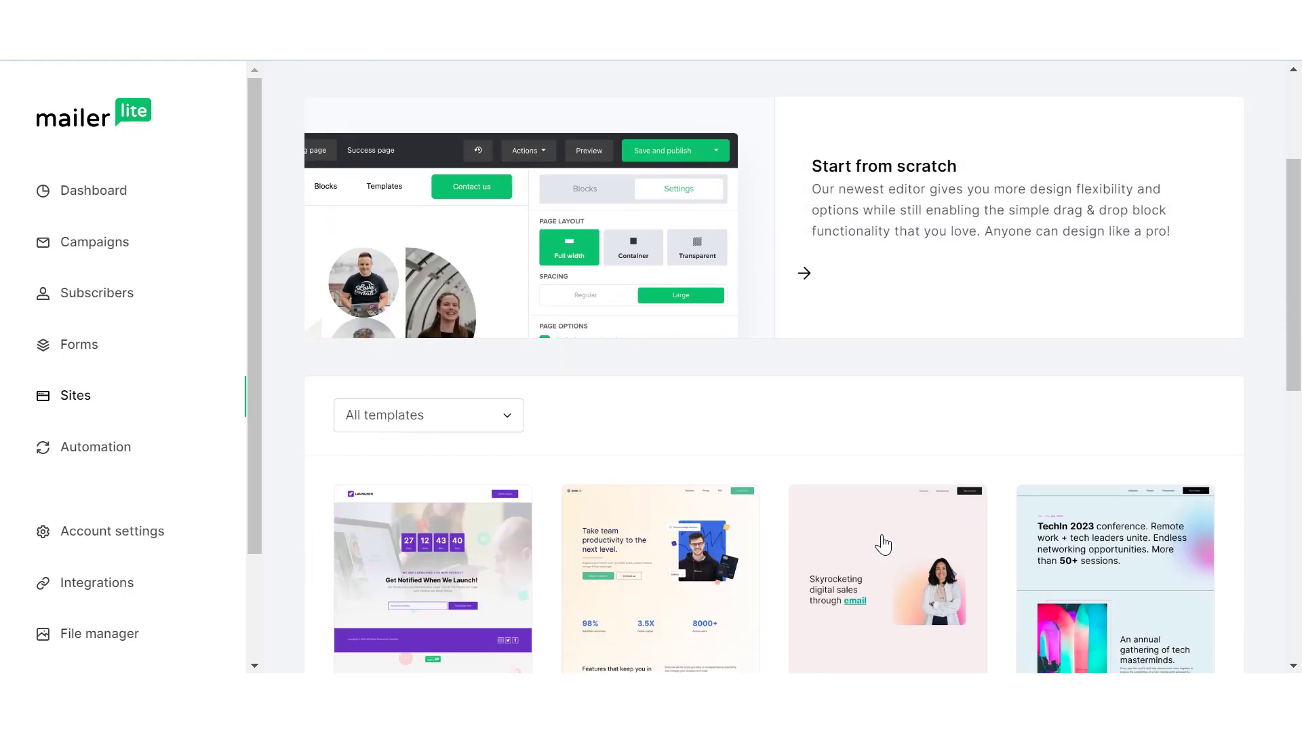
{"action": "scroll", "coordinate": [883, 543], "scroll_direction": "down", "scroll_amount": 10}
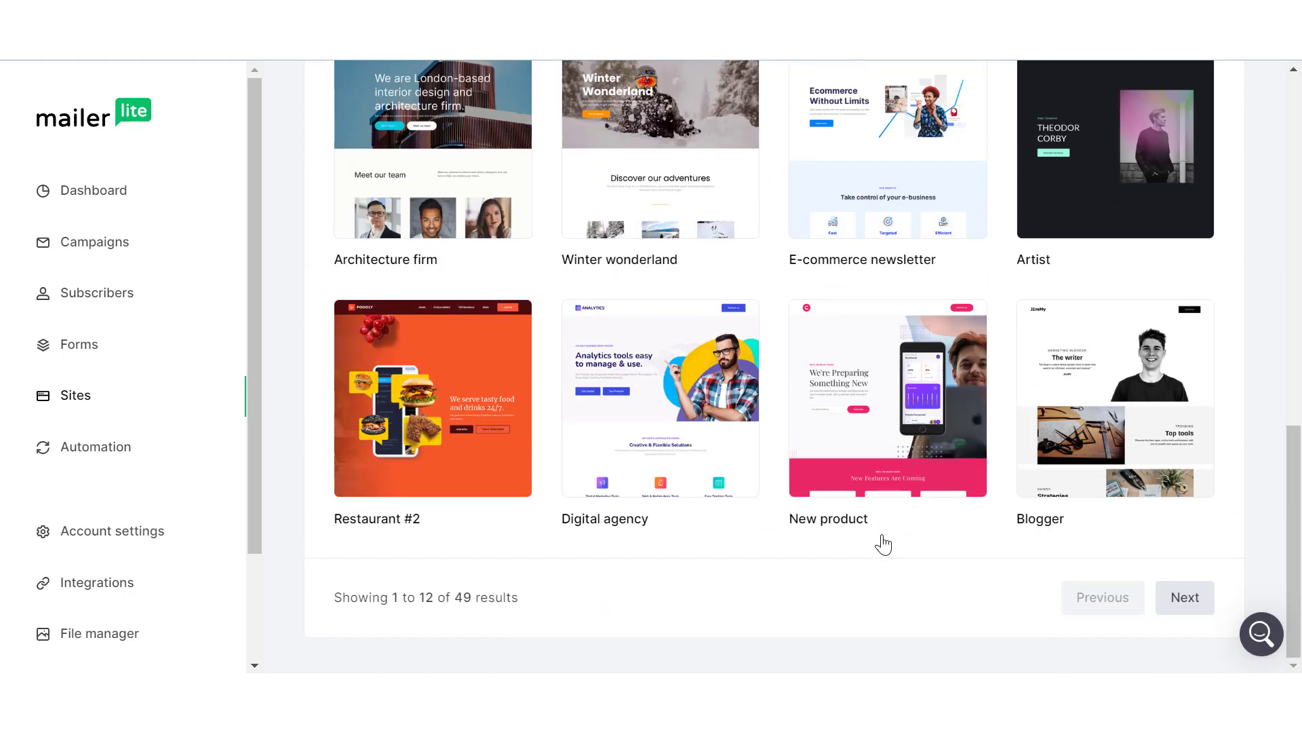
{"action": "scroll", "coordinate": [883, 539], "scroll_direction": "up", "scroll_amount": 5}
{"action": "left_click", "coordinate": [885, 514]}
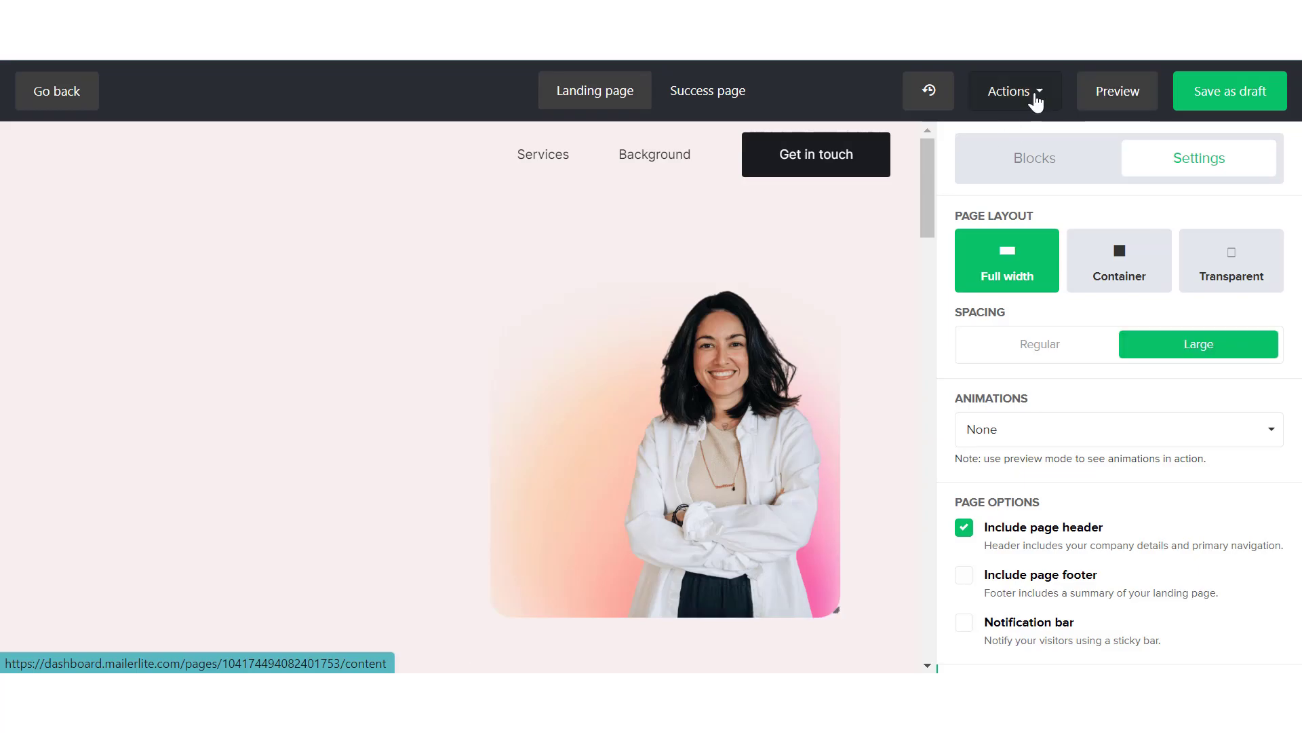
Remove all content blocks from the landing page template, entering REMOVE as the confirmation
{"action": "scroll", "coordinate": [732, 319], "scroll_direction": "down", "scroll_amount": 13}
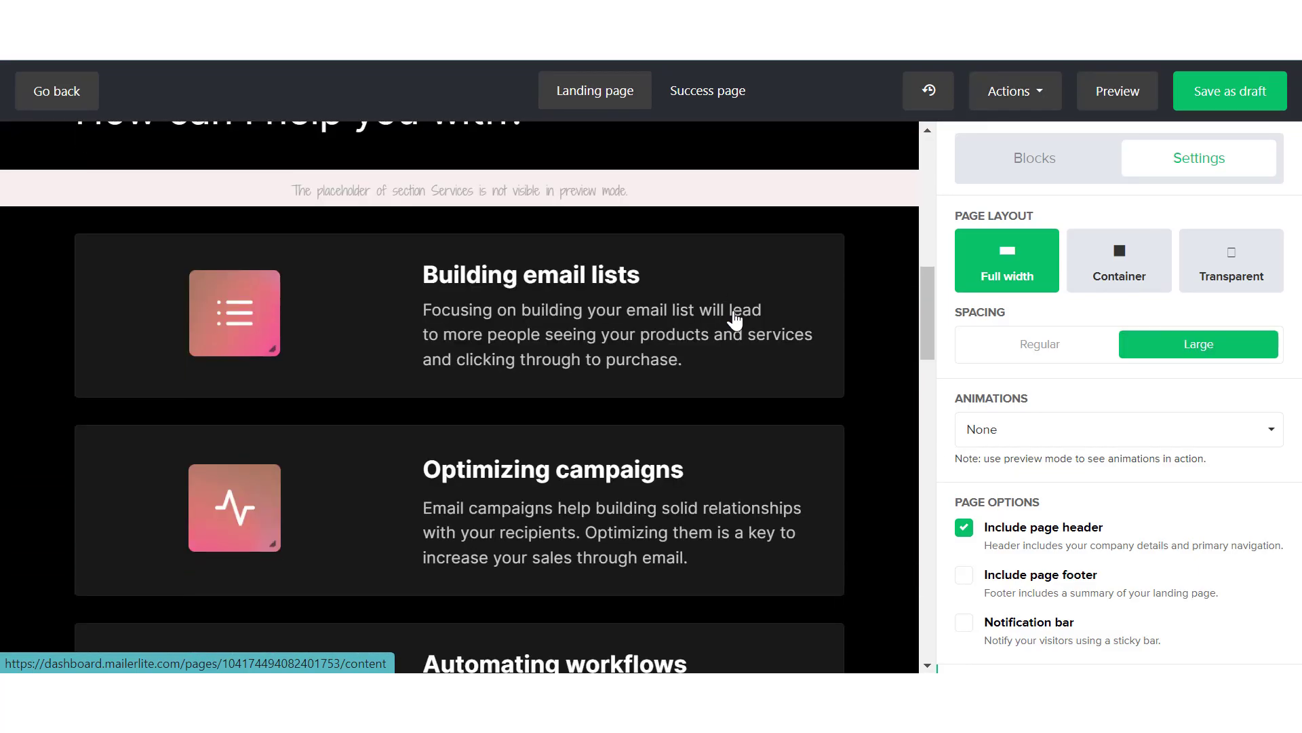
{"action": "scroll", "coordinate": [734, 320], "scroll_direction": "down", "scroll_amount": 12}
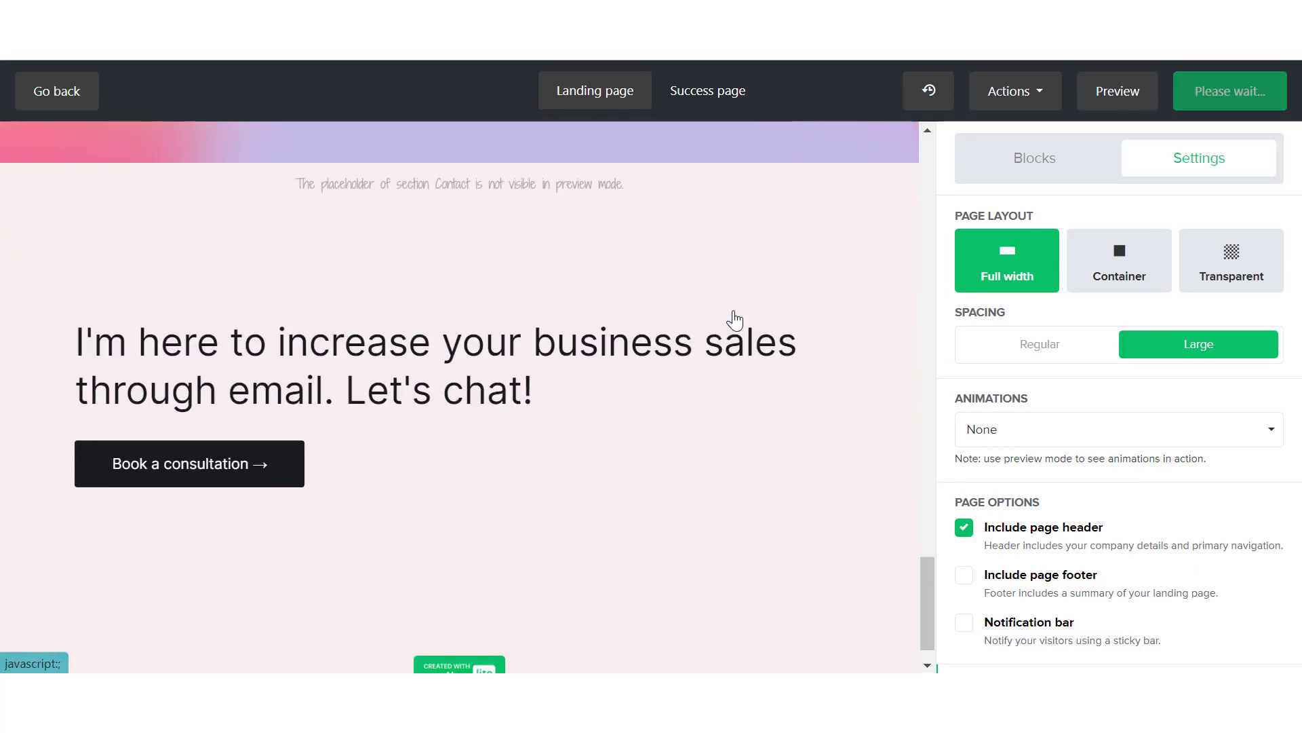
{"action": "scroll", "coordinate": [734, 319], "scroll_direction": "up", "scroll_amount": 15}
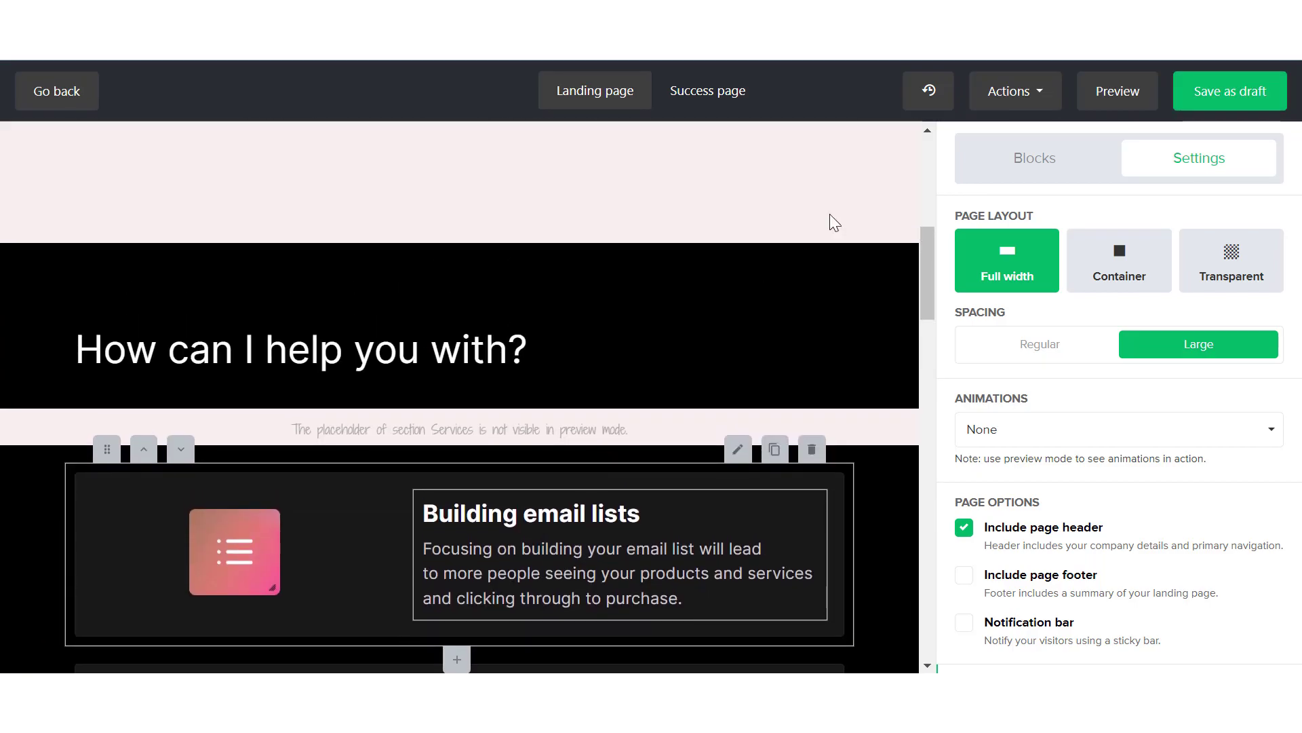
{"action": "left_click", "coordinate": [1018, 92]}
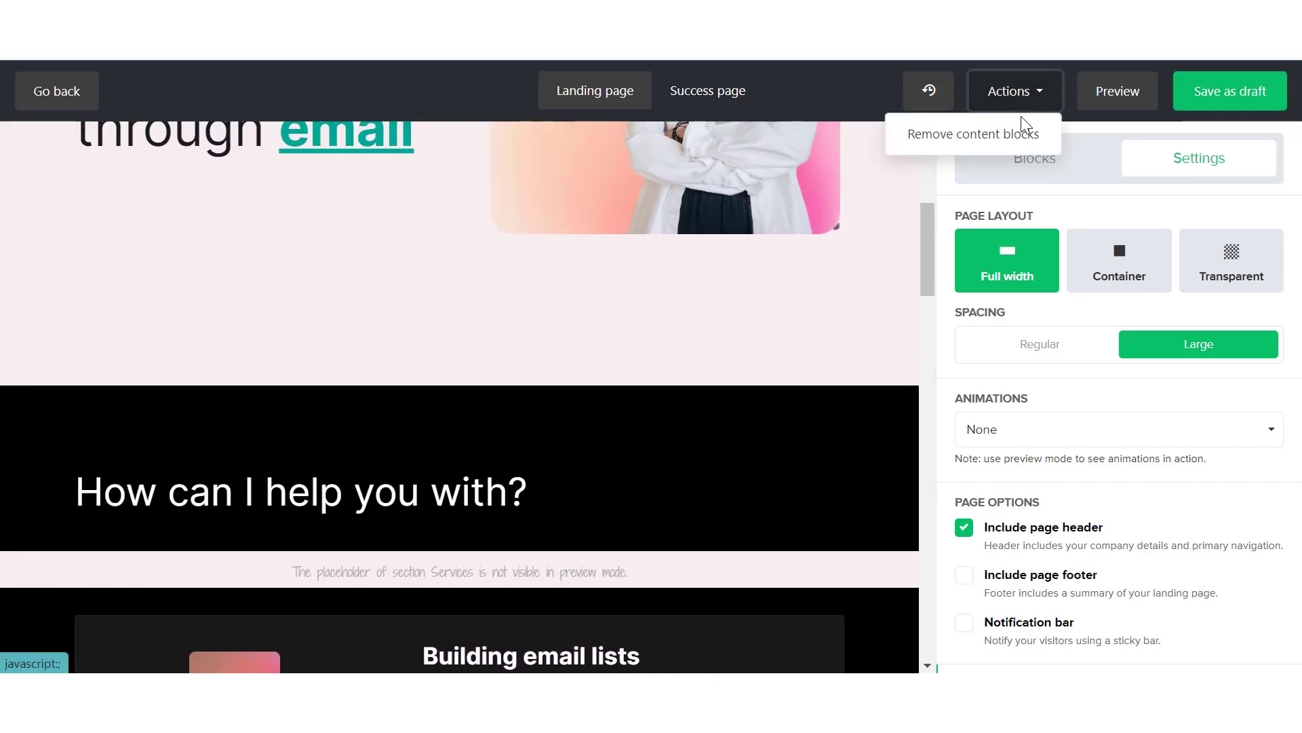
{"action": "left_click", "coordinate": [1022, 135]}
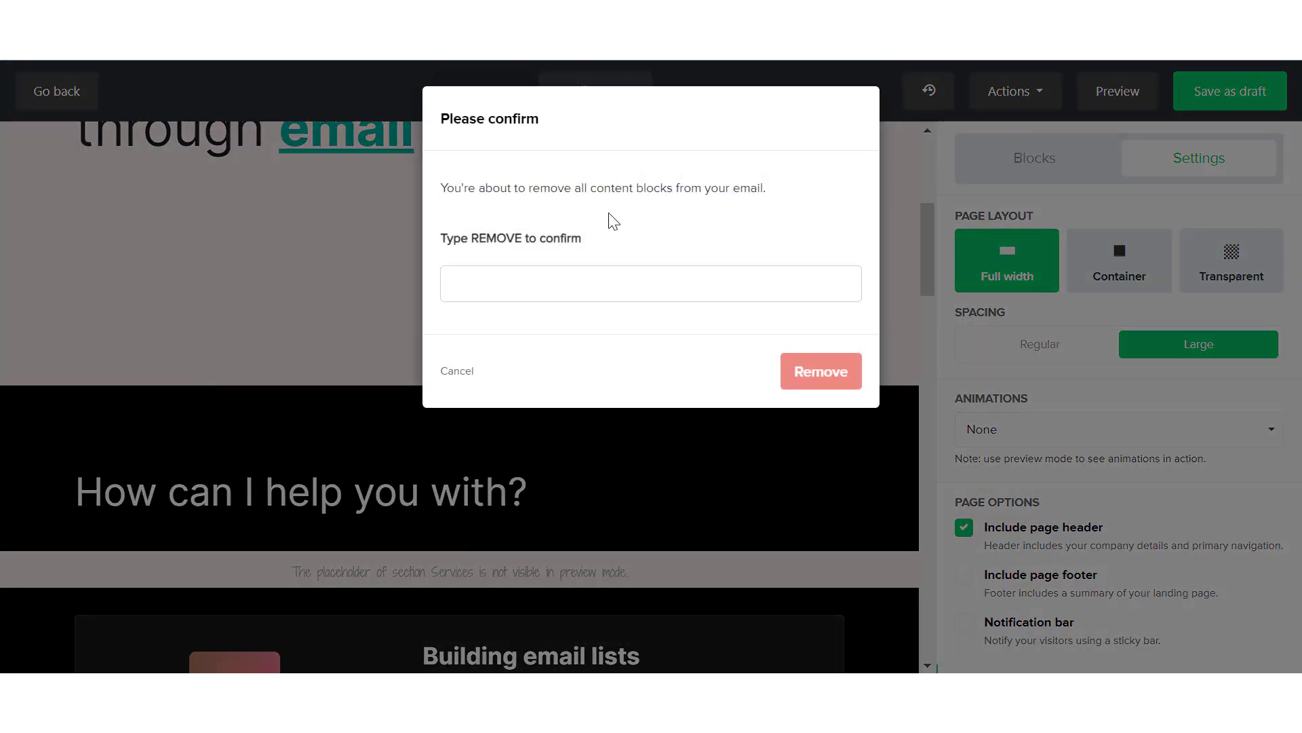
{"action": "left_click", "coordinate": [601, 293]}
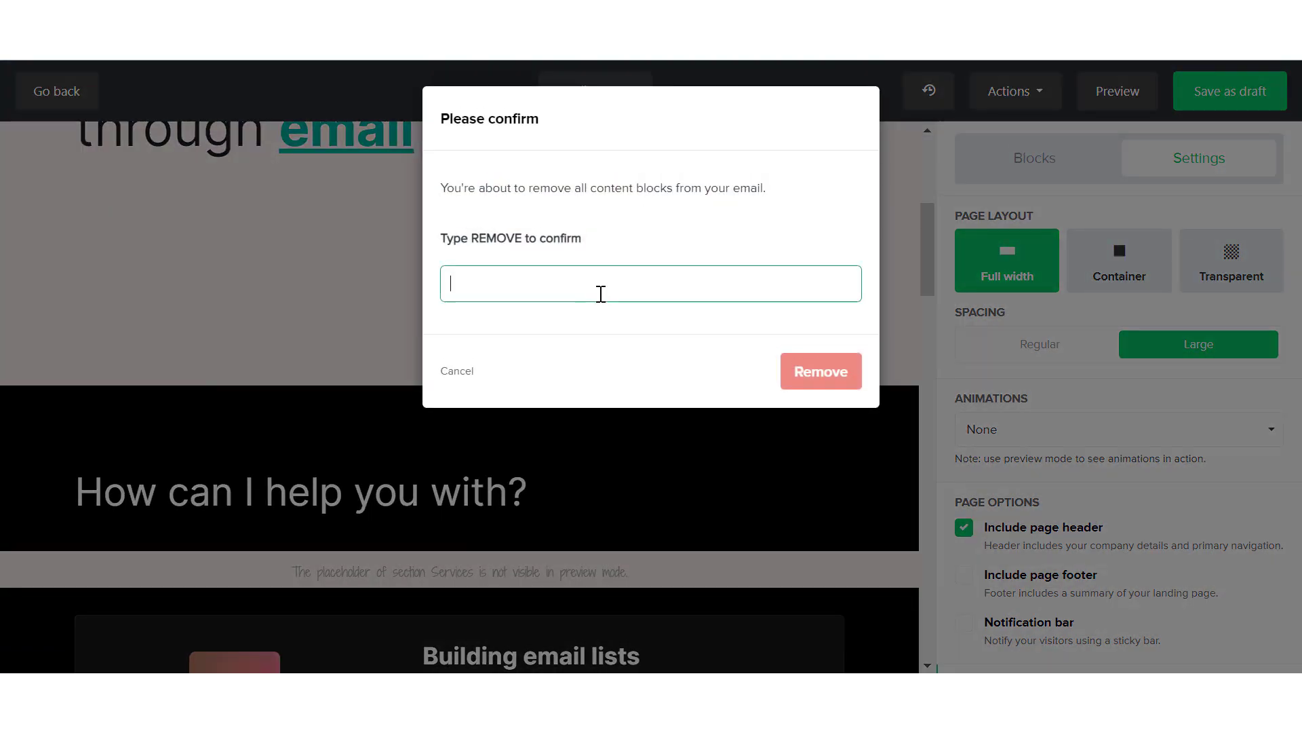
{"action": "type", "text": "REMOVE"}
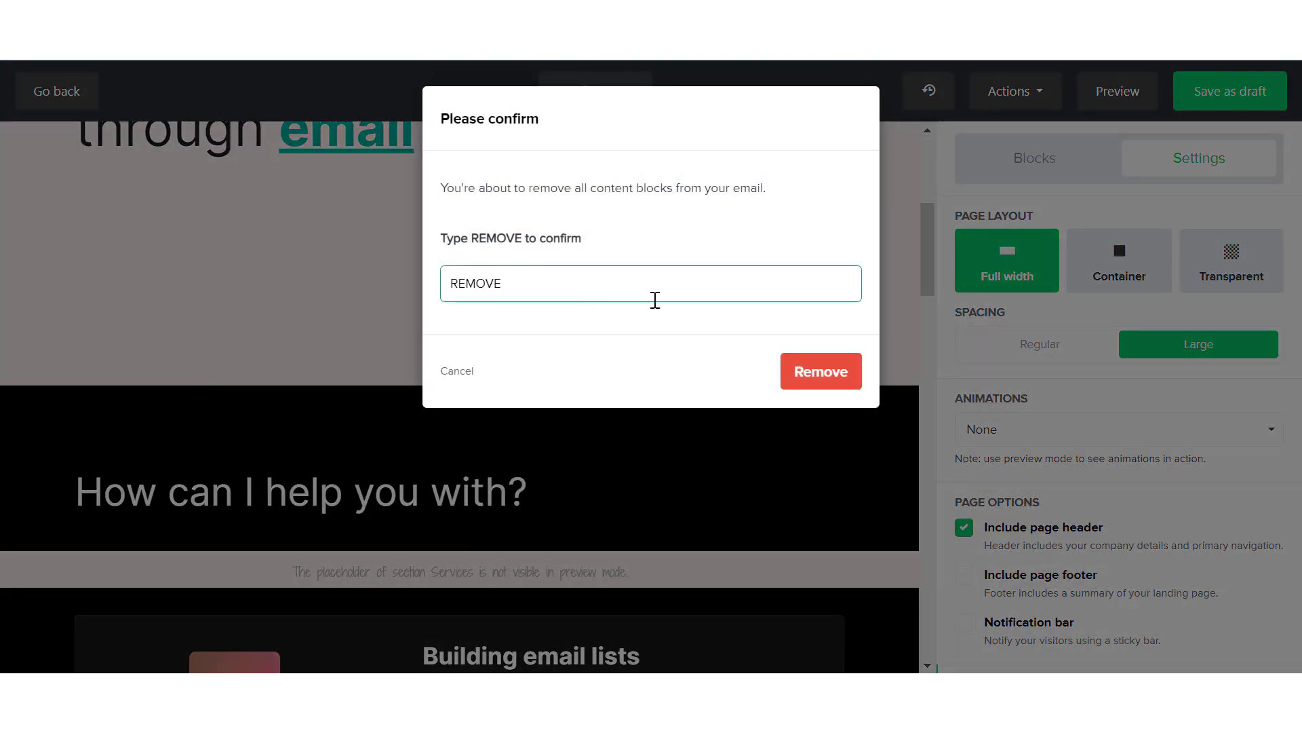
{"action": "left_click", "coordinate": [811, 373]}
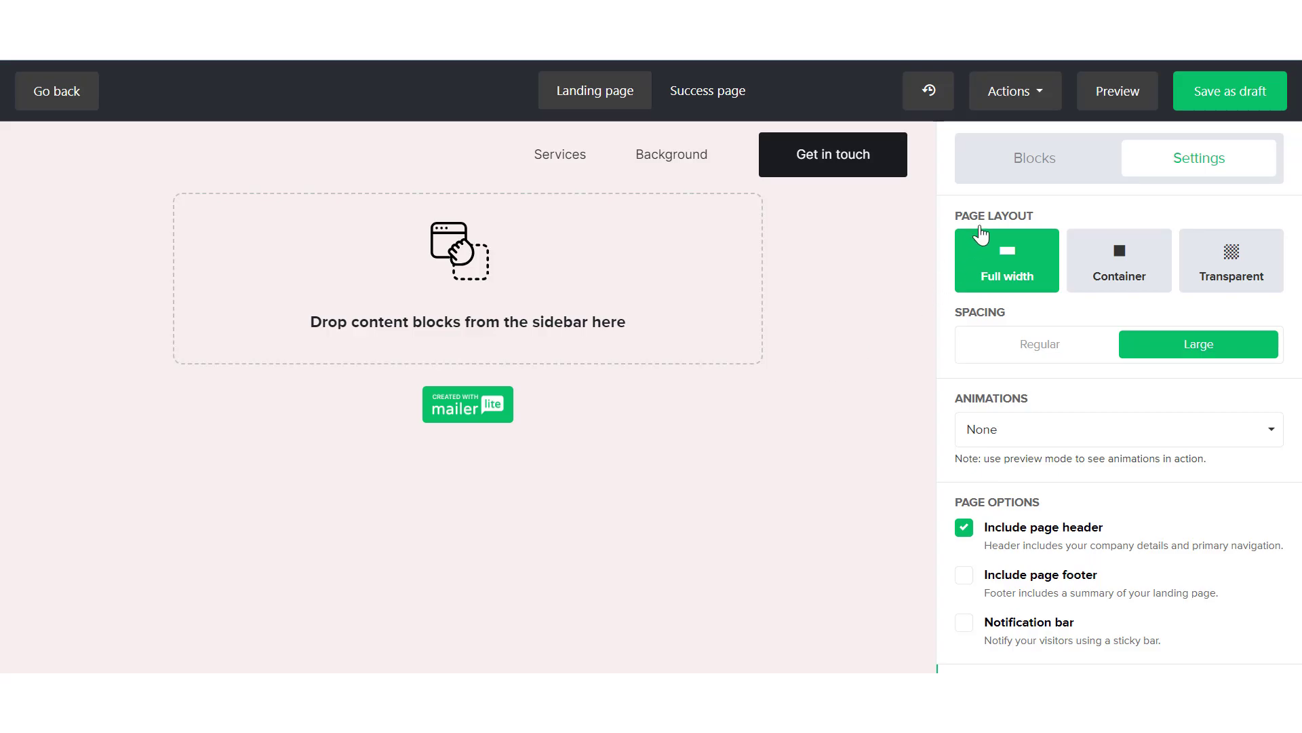
View the available content blocks and return to the landing page's settings
{"action": "left_click", "coordinate": [1032, 161]}
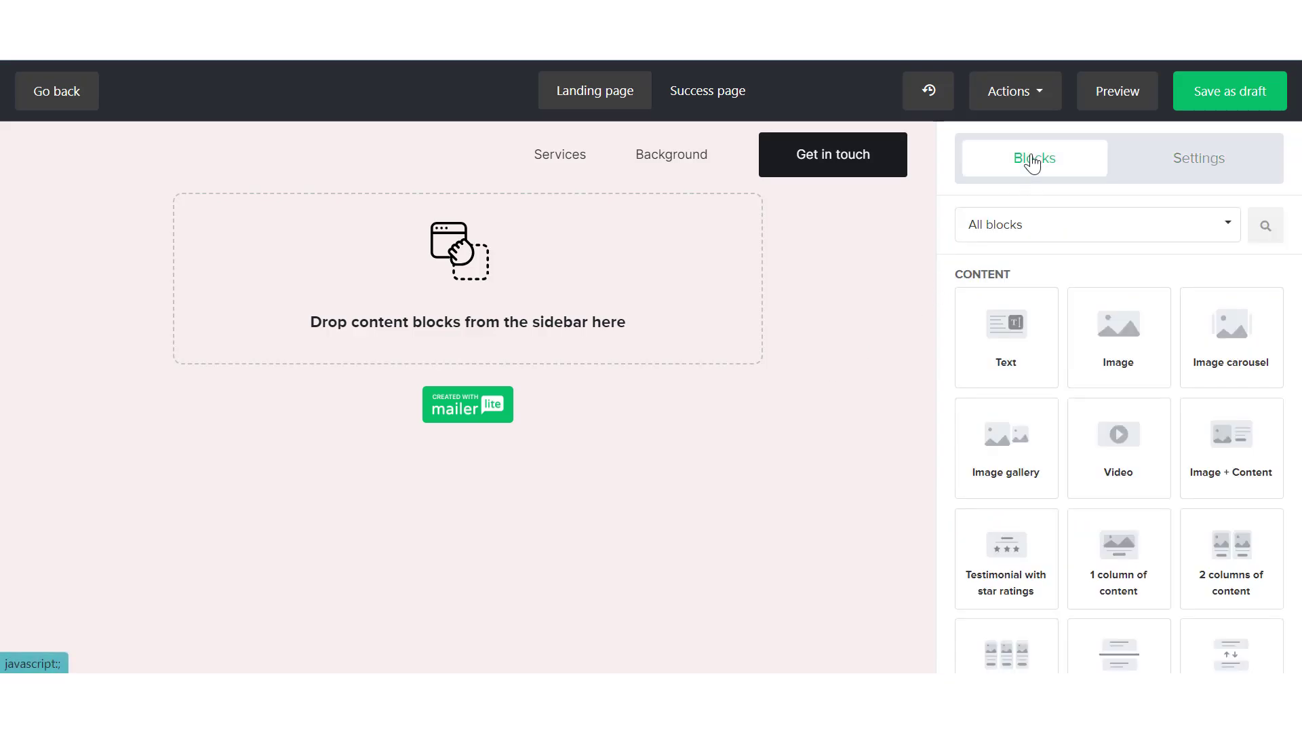
{"action": "left_click", "coordinate": [1167, 169]}
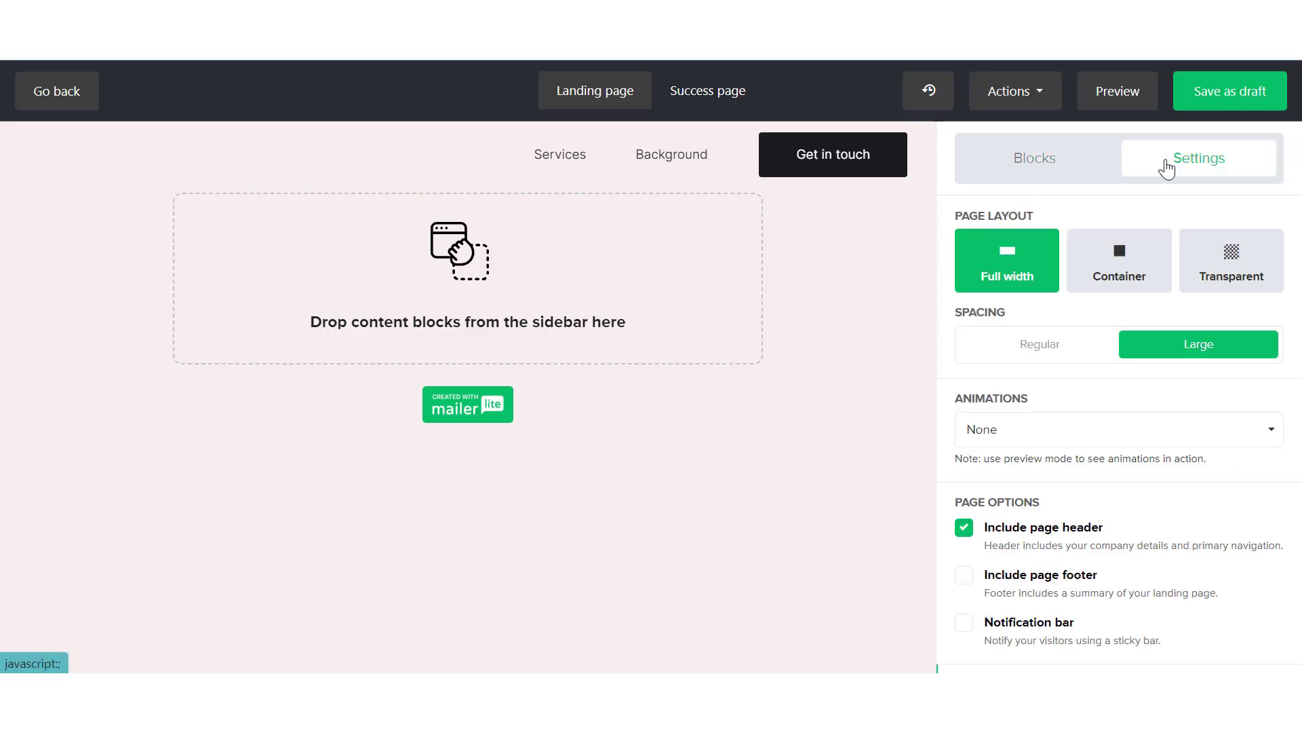
Hide the page header on the landing page and look through the remaining page settings
{"action": "left_click", "coordinate": [965, 529]}
{"action": "left_click", "coordinate": [967, 532]}
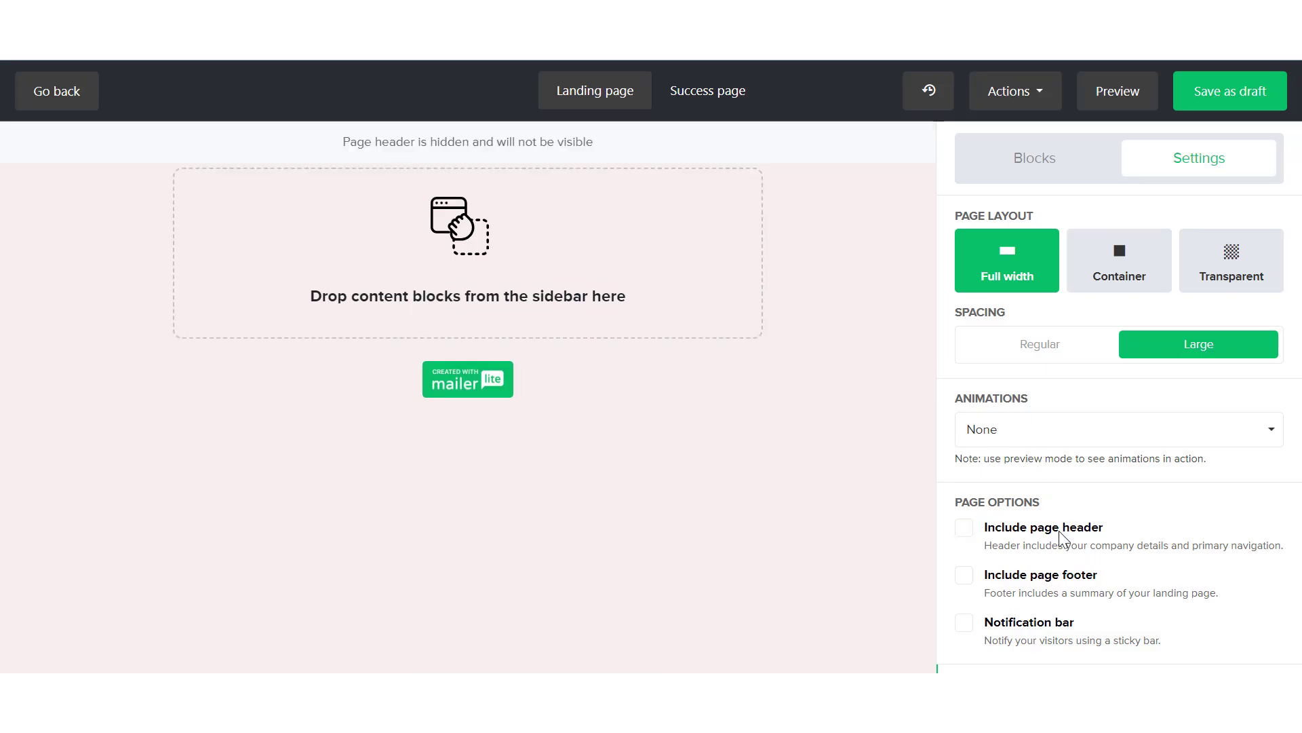
{"action": "scroll", "coordinate": [1063, 538], "scroll_direction": "down", "scroll_amount": 5}
{"action": "scroll", "coordinate": [1063, 538], "scroll_direction": "down", "scroll_amount": 4}
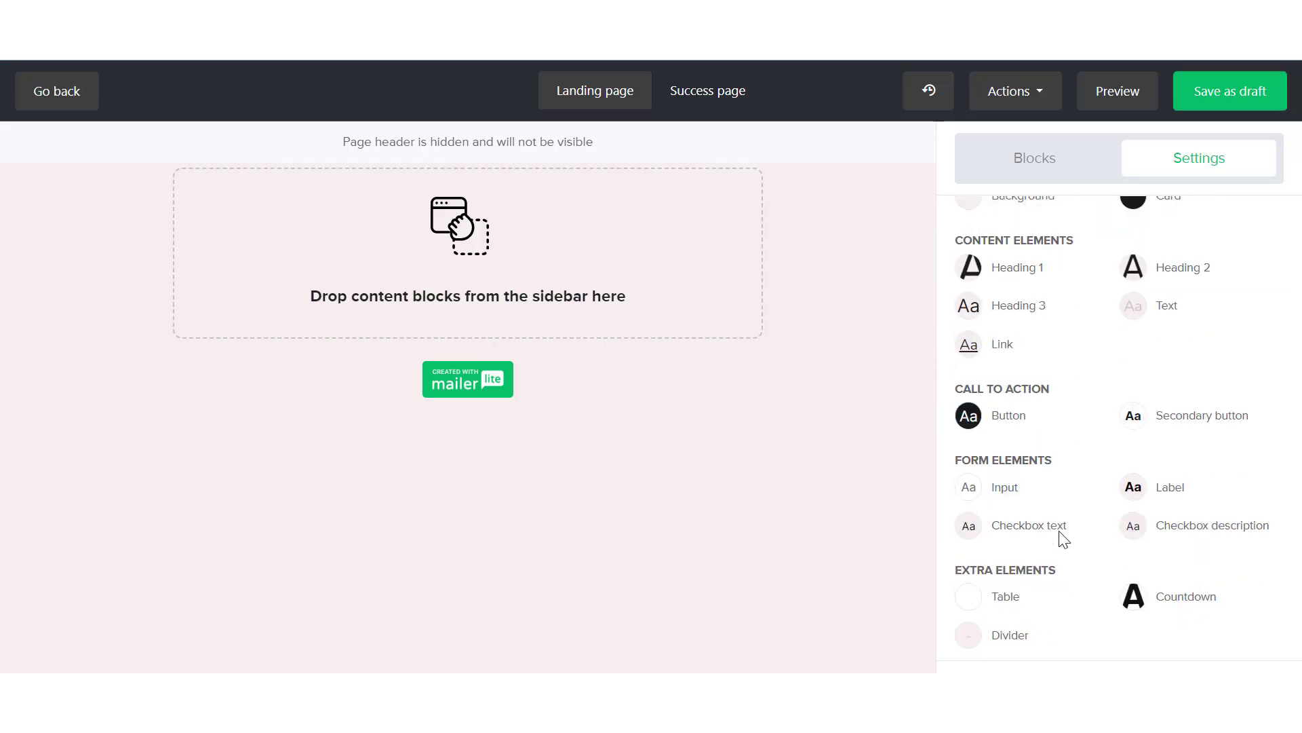
{"action": "scroll", "coordinate": [1064, 538], "scroll_direction": "up", "scroll_amount": 8}
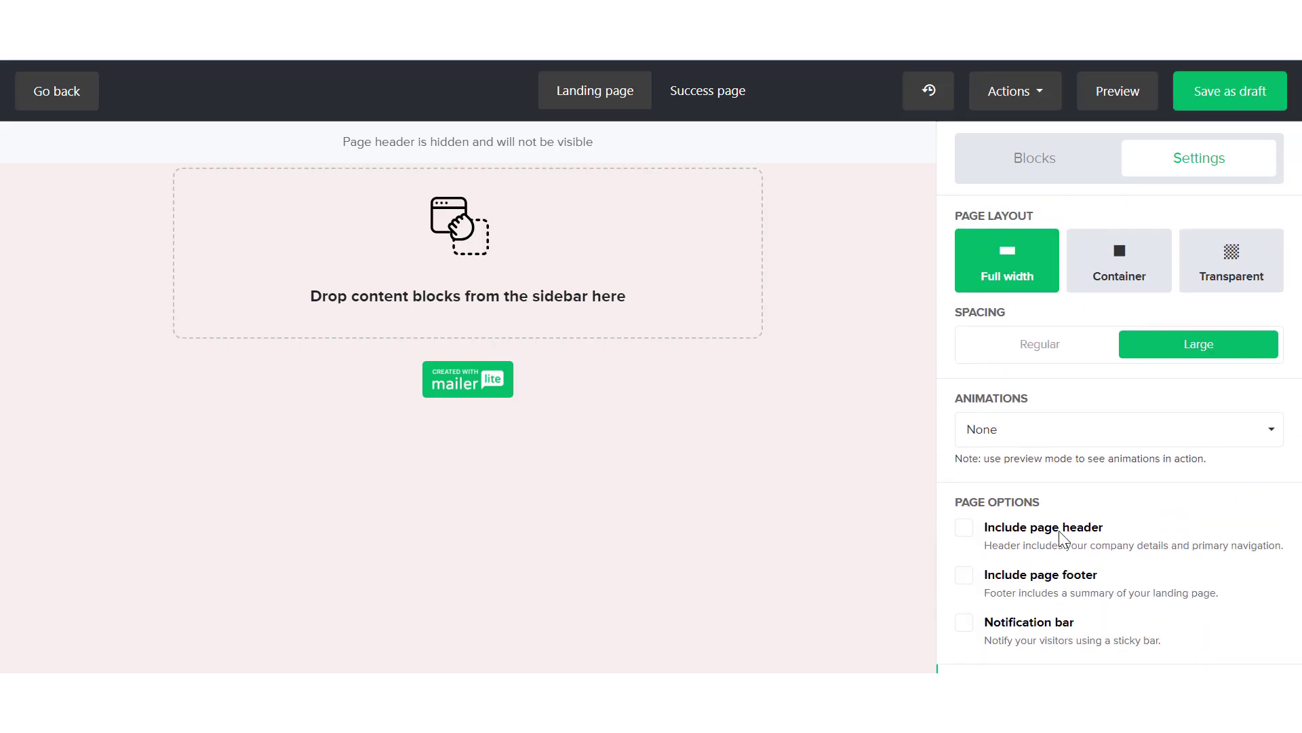
Add a signup form block to the empty landing page
{"action": "left_click", "coordinate": [1055, 173]}
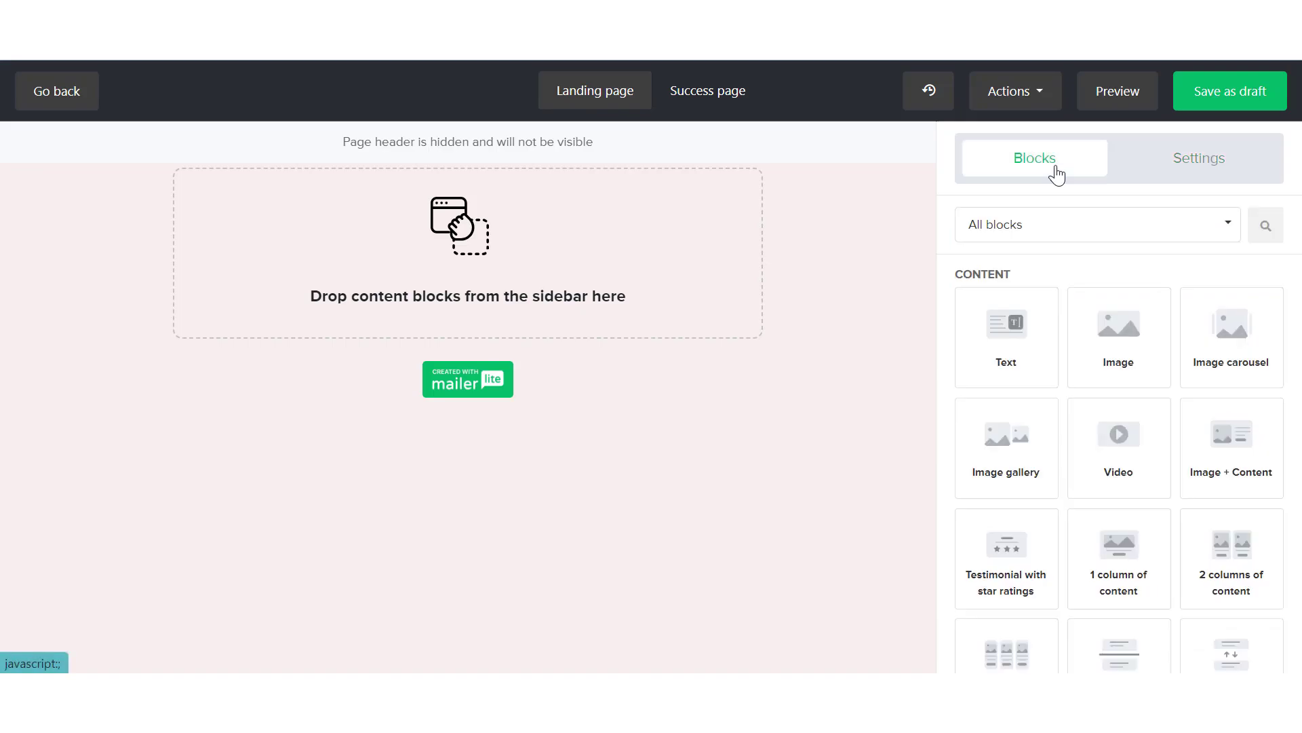
{"action": "scroll", "coordinate": [1055, 495], "scroll_direction": "down", "scroll_amount": 7}
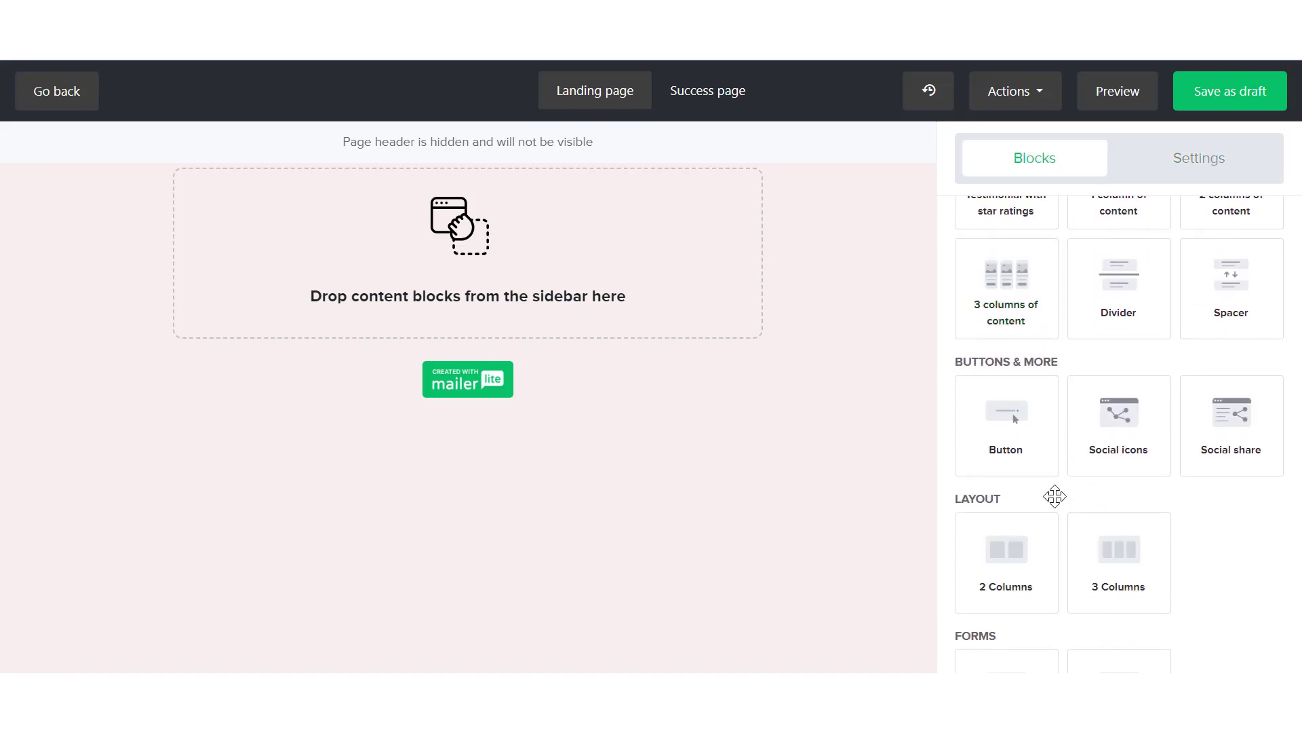
{"action": "scroll", "coordinate": [1055, 496], "scroll_direction": "down", "scroll_amount": 2}
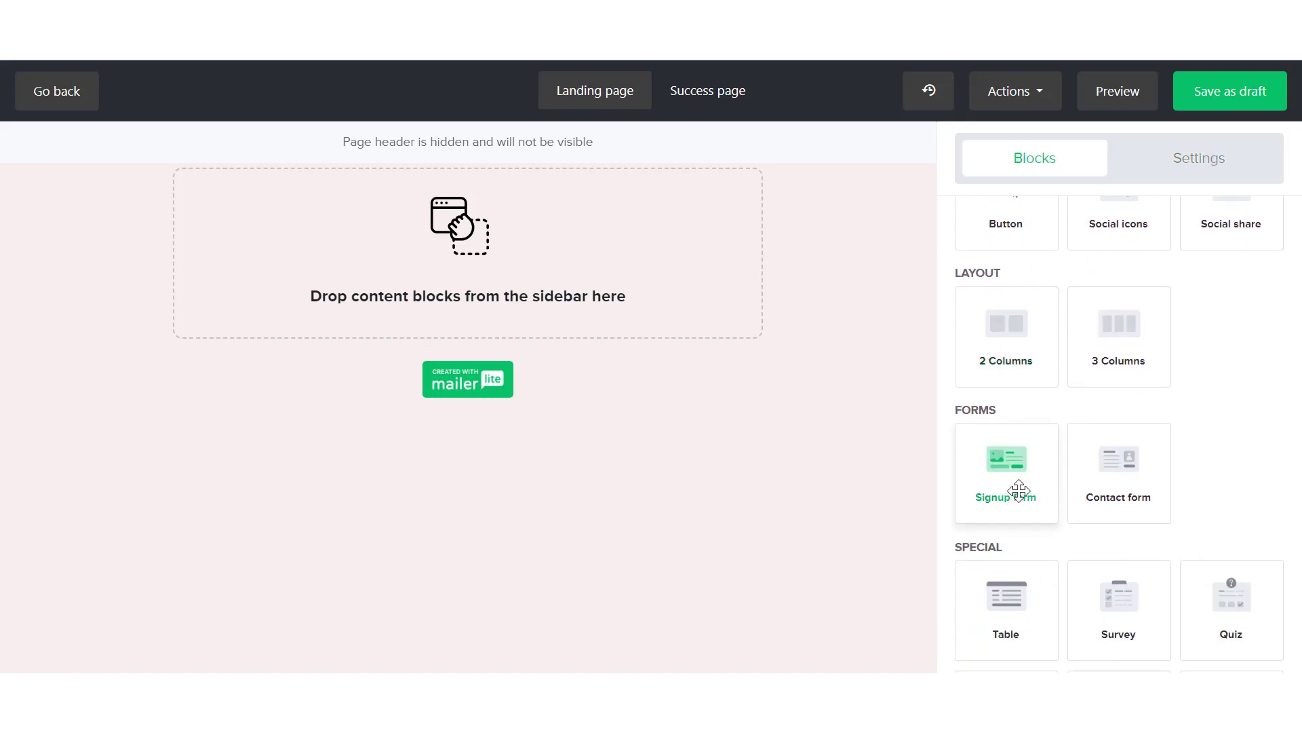
{"action": "left_click_drag", "start_coordinate": [1010, 468], "coordinate": [523, 260]}
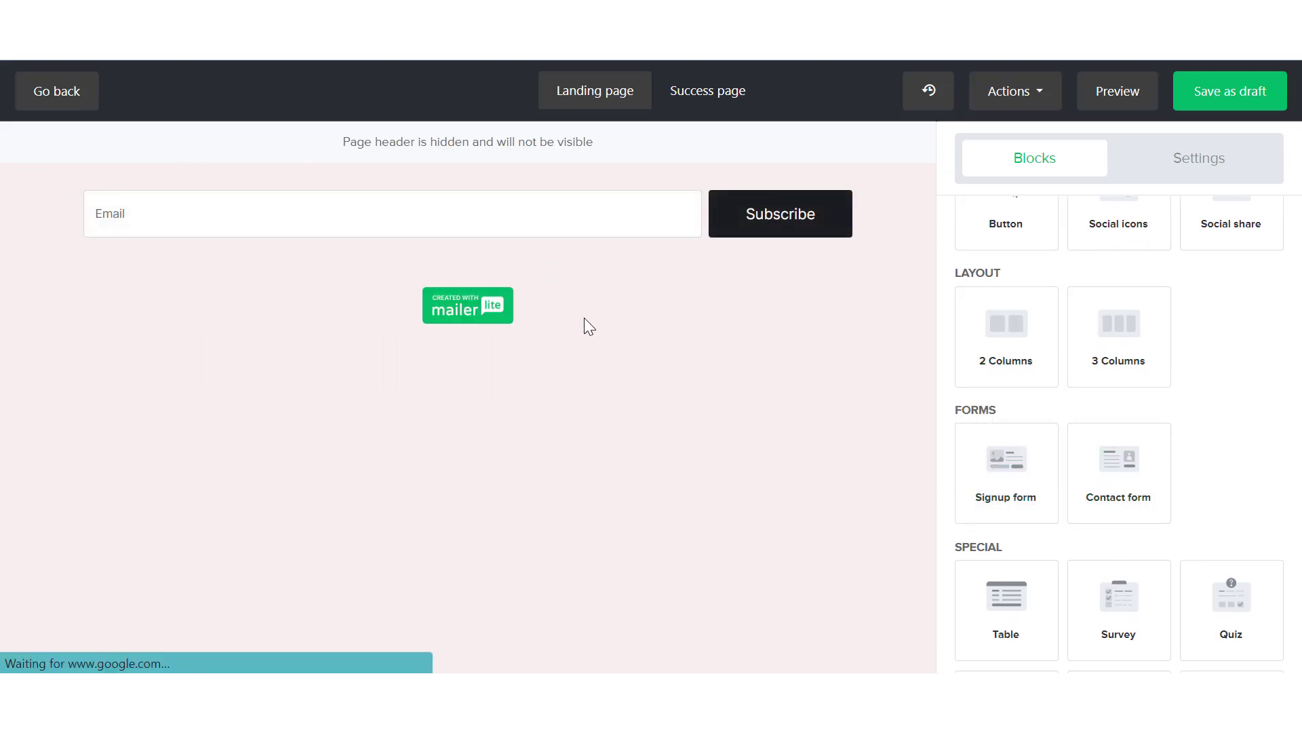
Include media in the signup form, insert the image "YouTube Optimazation Checklist.png" from the file manager, and save it
{"action": "left_click", "coordinate": [419, 233]}
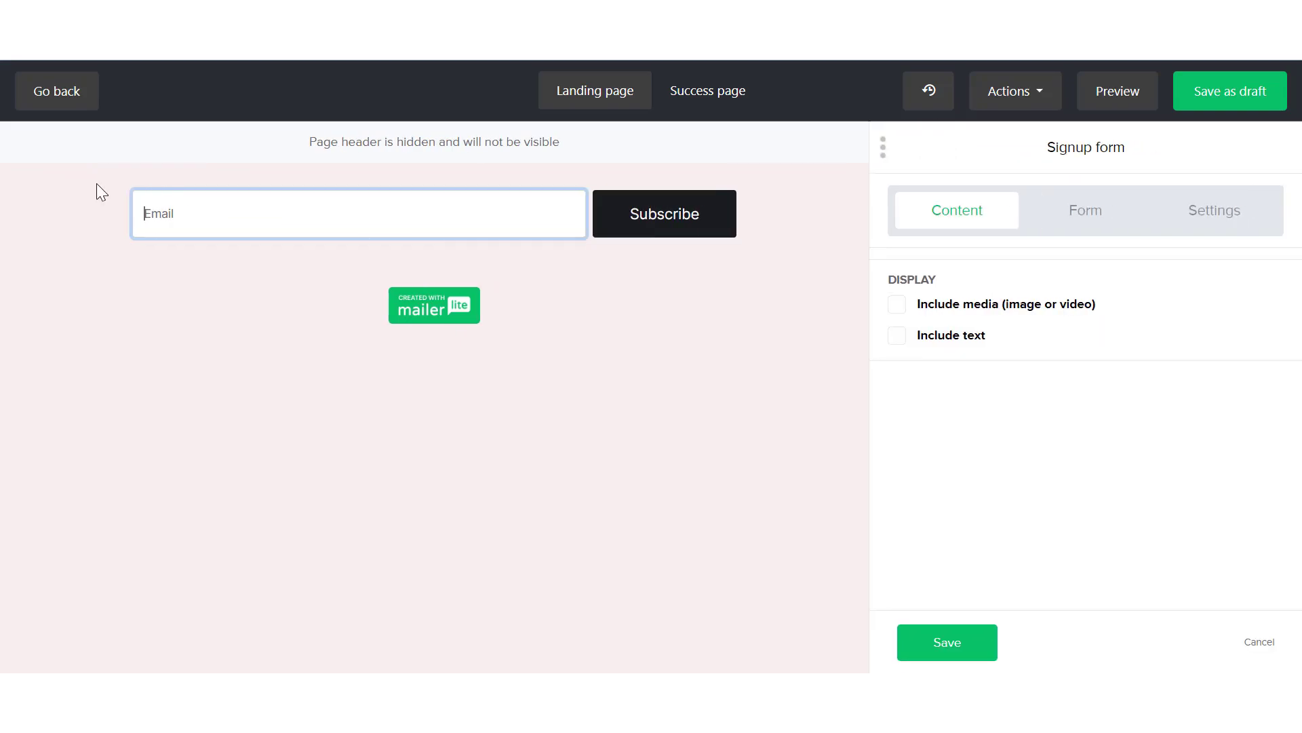
{"action": "double_click", "coordinate": [224, 219]}
{"action": "left_click", "coordinate": [195, 229]}
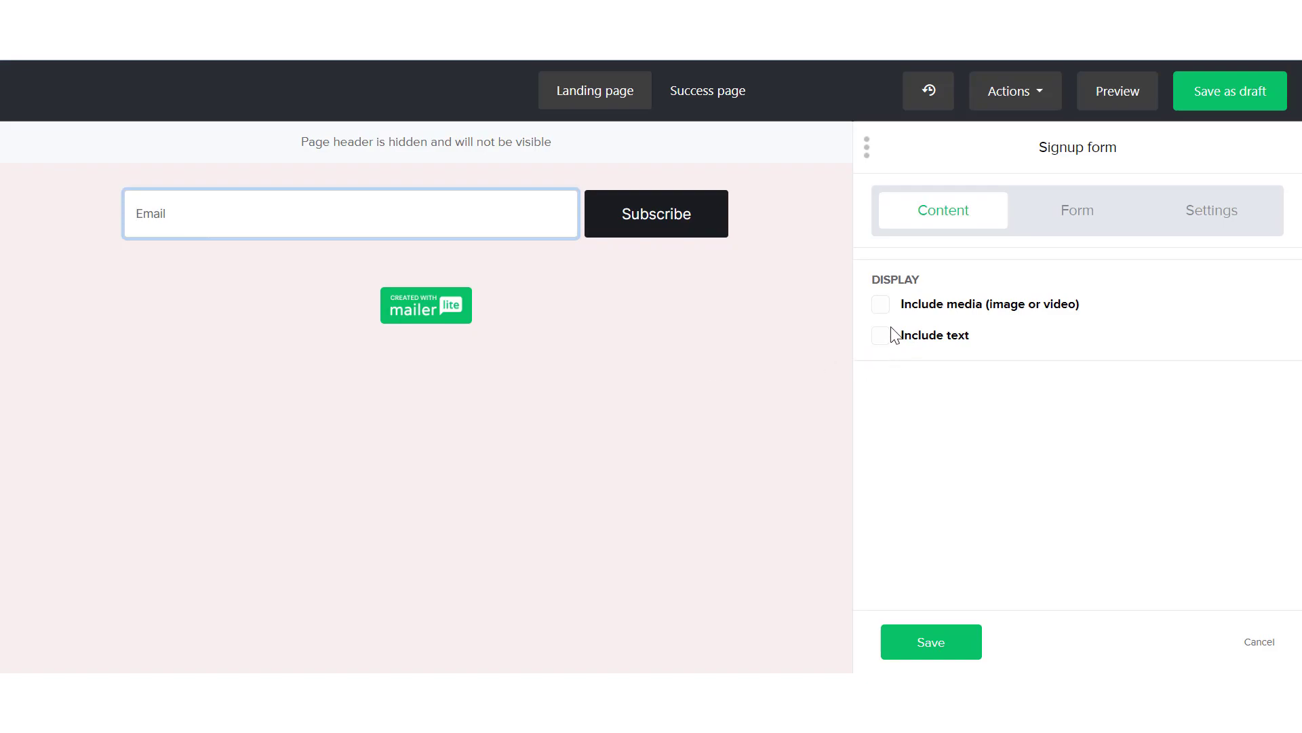
{"action": "left_click", "coordinate": [883, 306]}
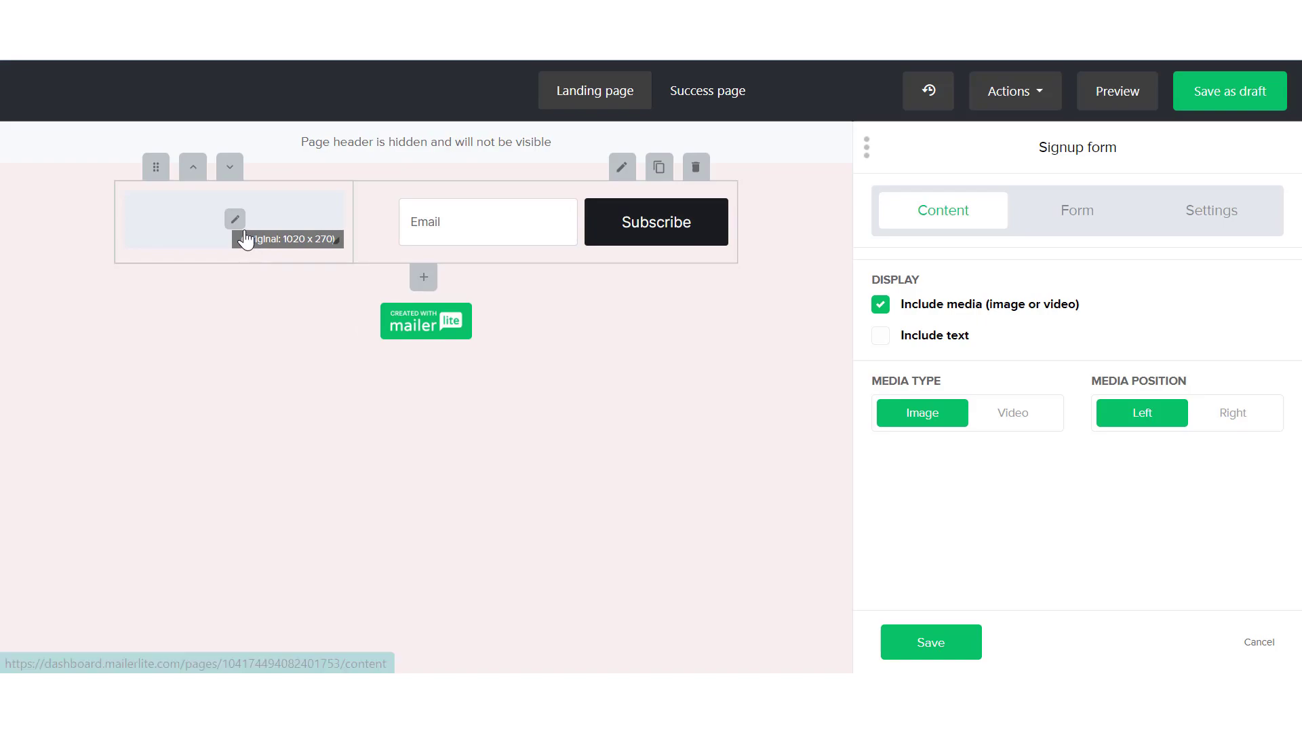
{"action": "left_click", "coordinate": [236, 222]}
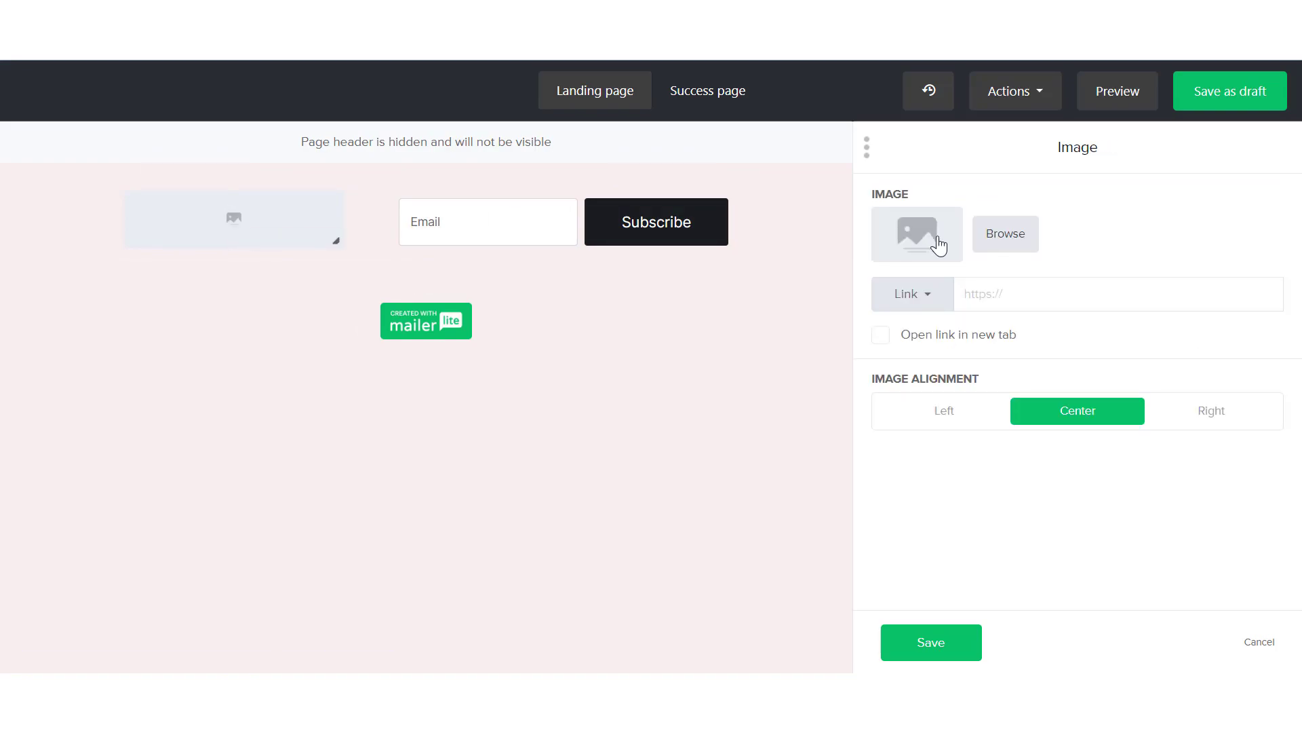
{"action": "left_click", "coordinate": [938, 244]}
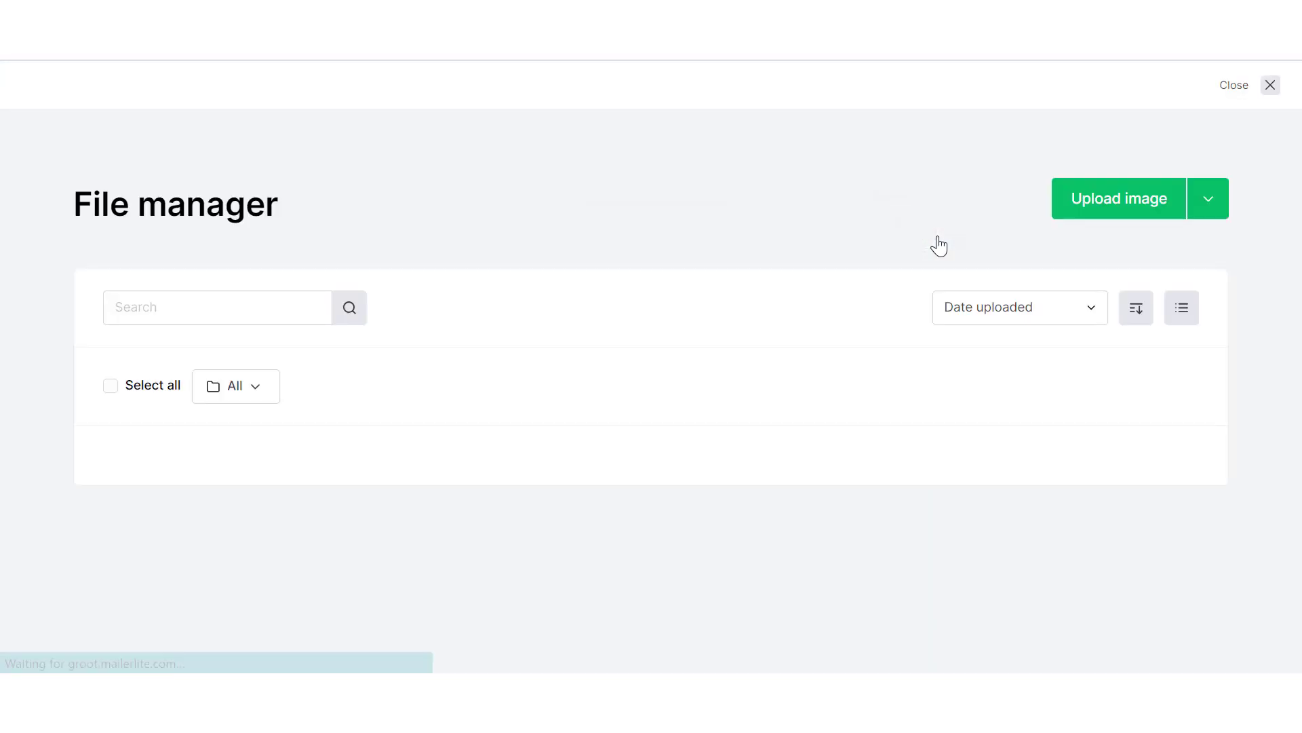
{"action": "left_click", "coordinate": [118, 475]}
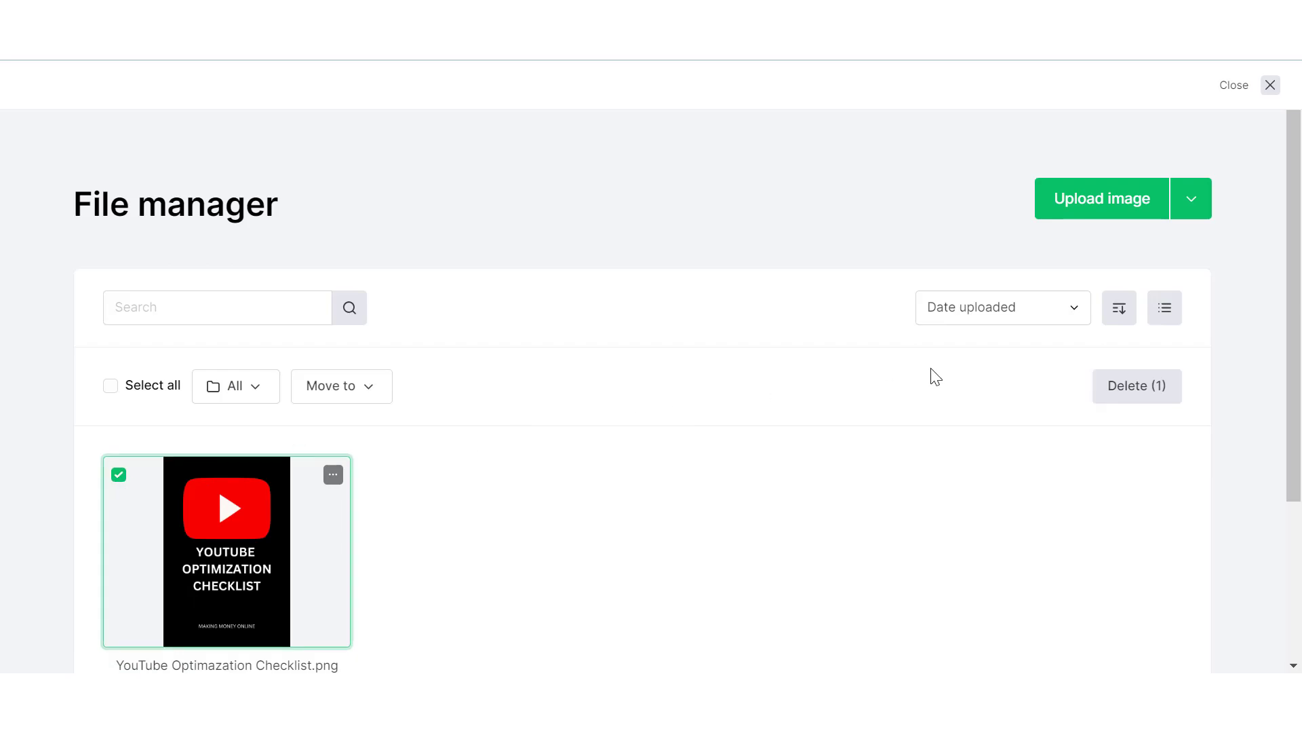
{"action": "scroll", "coordinate": [1040, 570], "scroll_direction": "down", "scroll_amount": 3}
{"action": "left_click", "coordinate": [267, 477]}
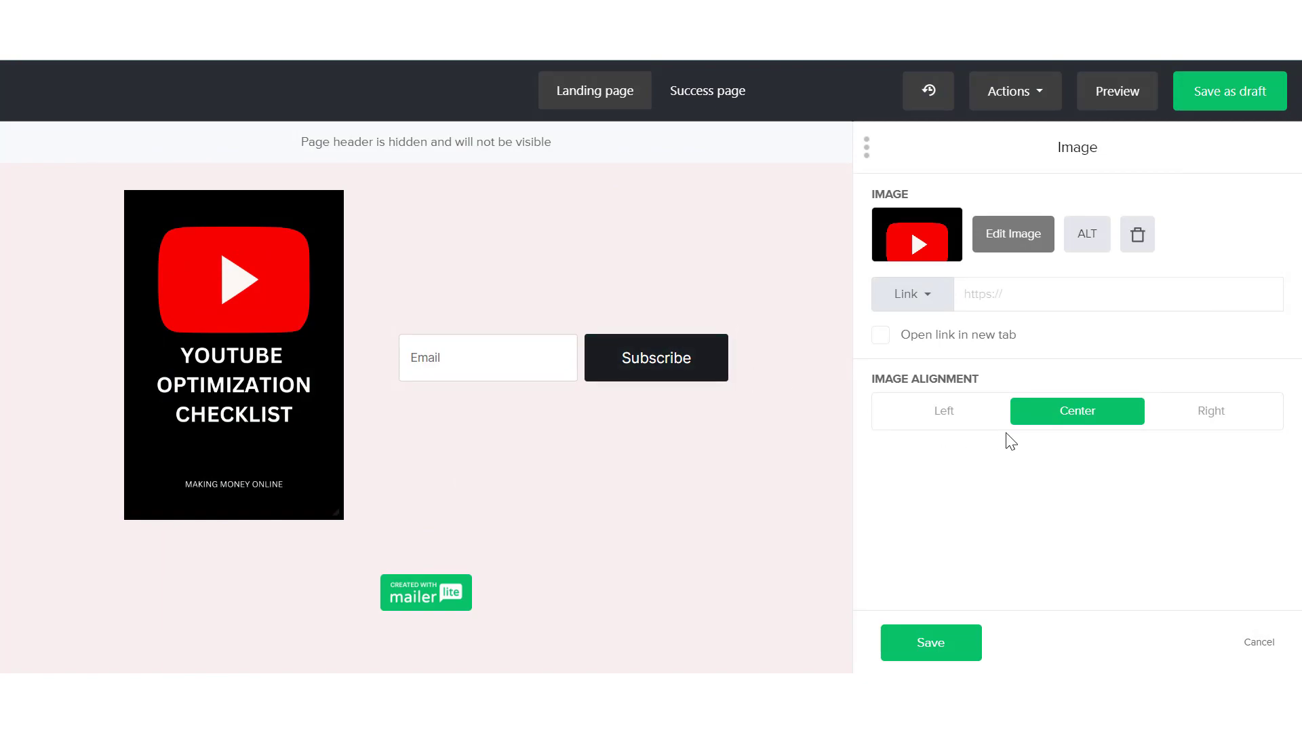
{"action": "left_click", "coordinate": [927, 643]}
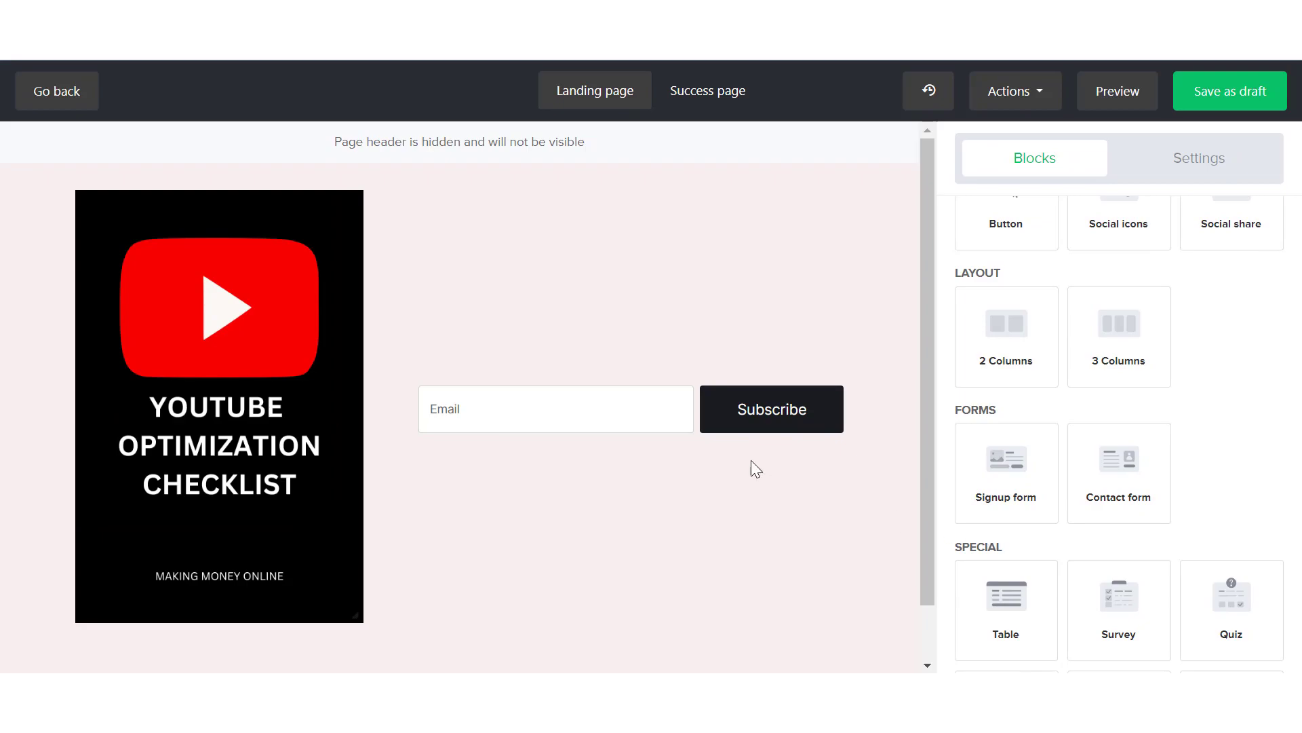
Include text in the signup form and write the heading "FREE YOUTUBE CHECKLIST" above the email field
{"action": "left_click", "coordinate": [681, 418]}
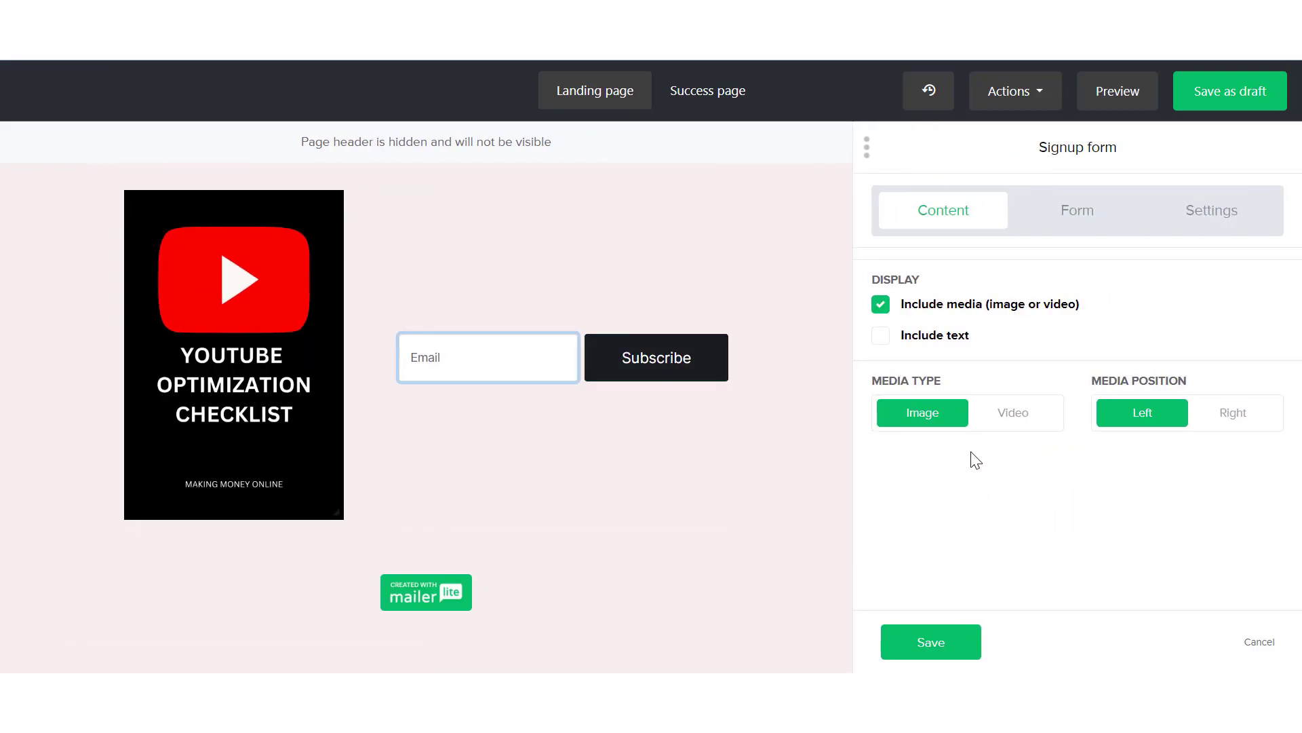
{"action": "left_click", "coordinate": [881, 335]}
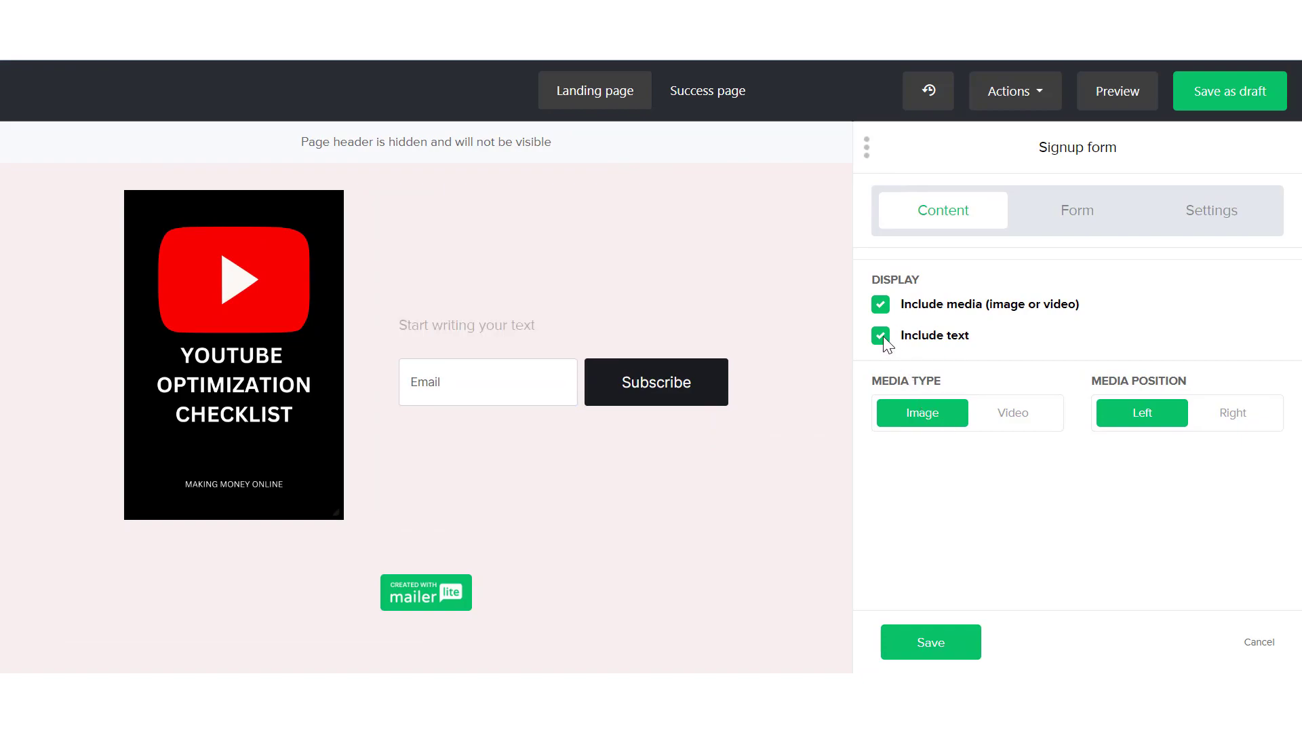
{"action": "left_click", "coordinate": [559, 320]}
{"action": "type", "text": "FREE YOUTUBE C"}
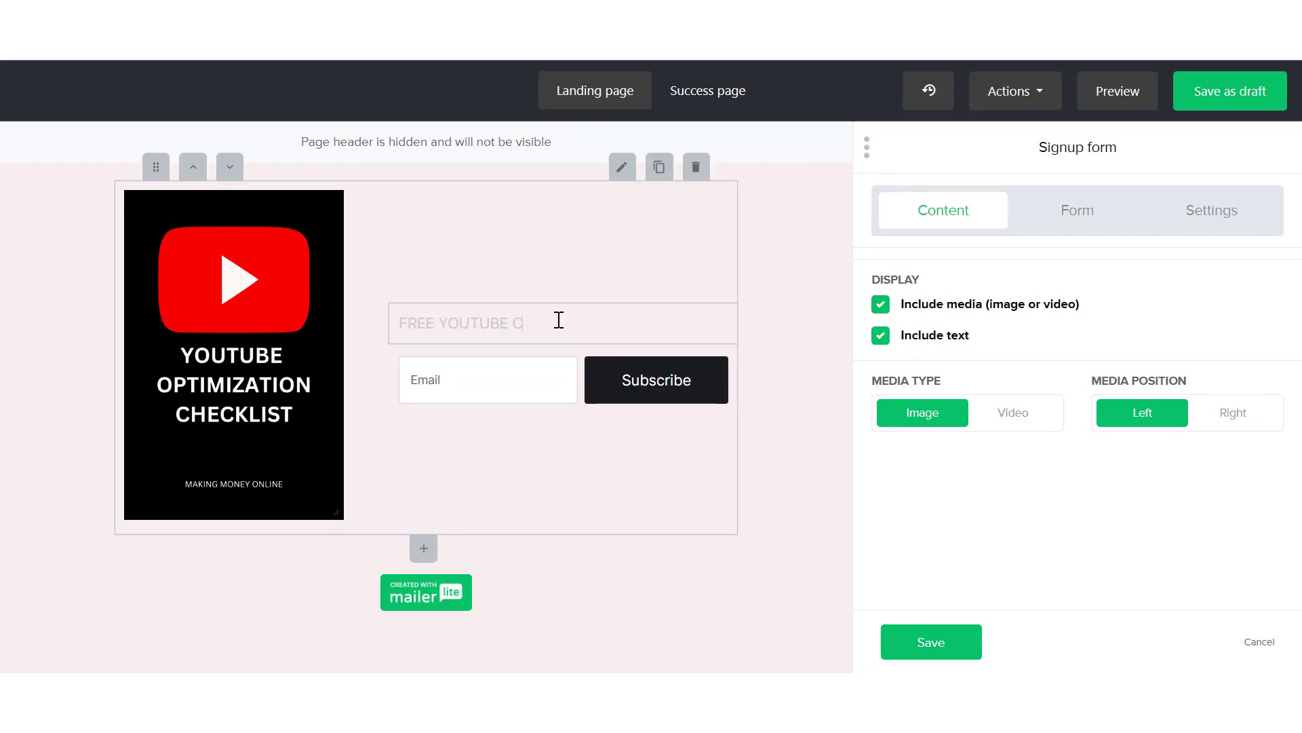
{"action": "type", "text": "HECKLIST"}
Make the "FREE YOUTUBE CHECKLIST" heading bold and center it
{"action": "left_click_drag", "start_coordinate": [637, 319], "coordinate": [374, 315]}
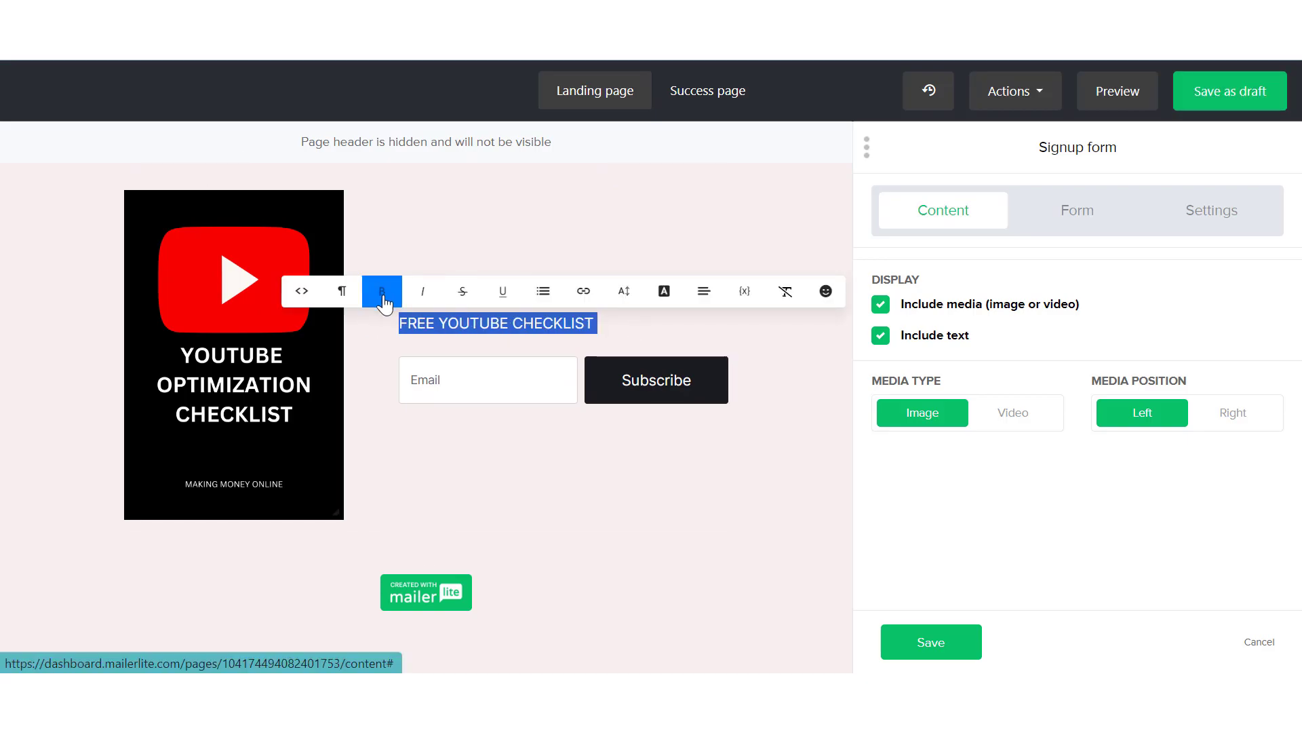
{"action": "left_click", "coordinate": [543, 291]}
{"action": "left_click", "coordinate": [704, 291]}
{"action": "left_click", "coordinate": [625, 376]}
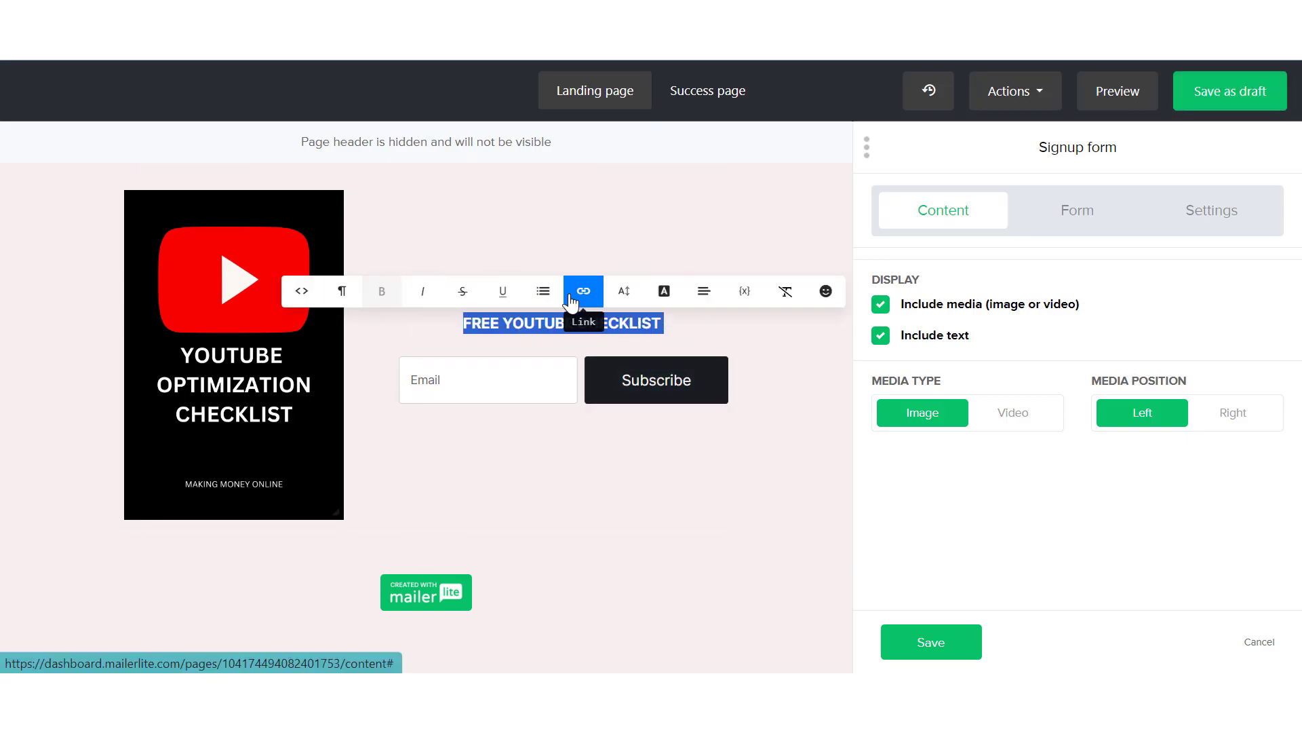
{"action": "left_click", "coordinate": [488, 341]}
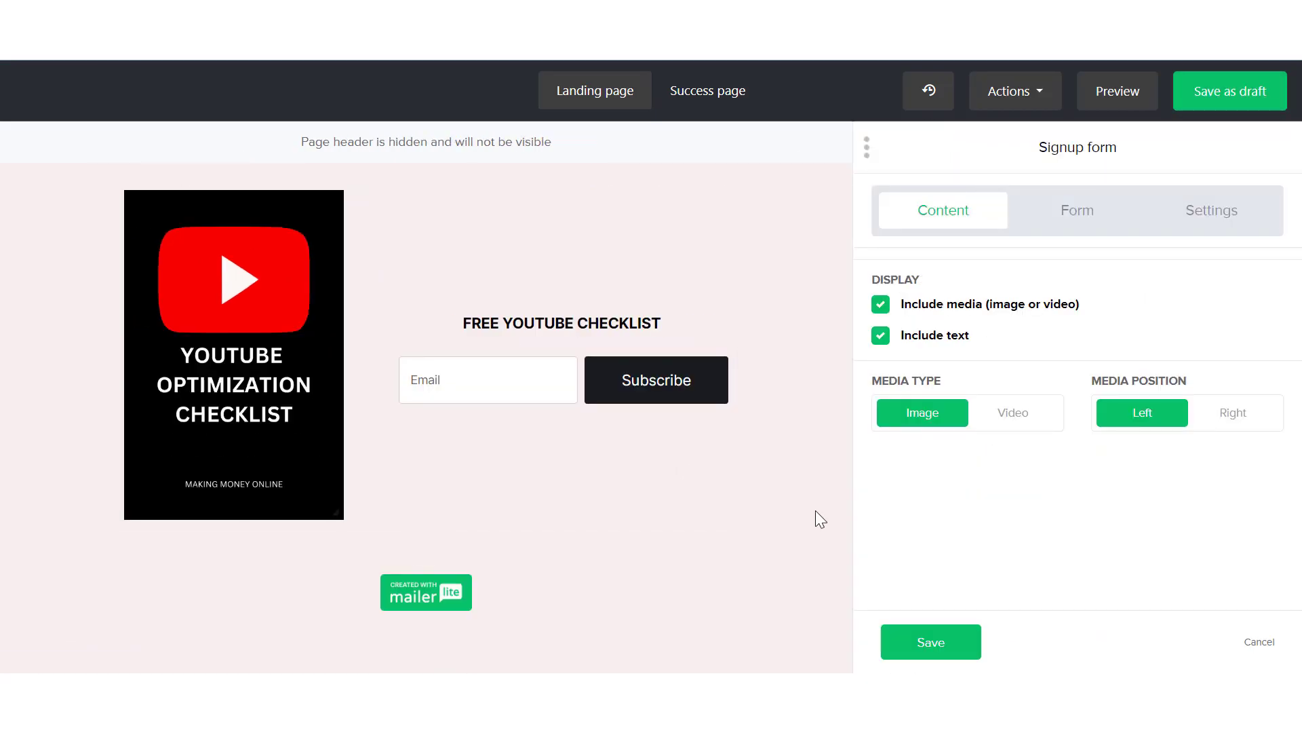
Try showing labels above the inputs in the signup form's field options
{"action": "left_click", "coordinate": [1065, 215]}
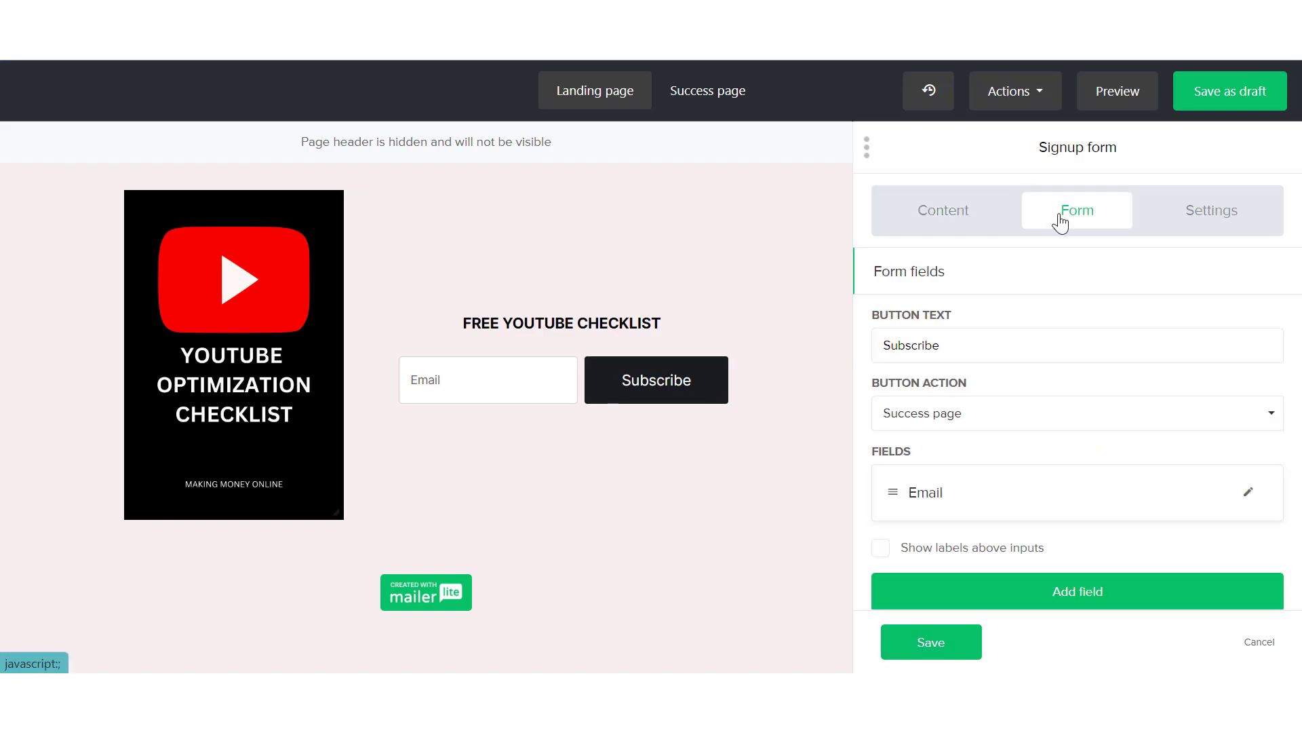
{"action": "left_click", "coordinate": [514, 377]}
{"action": "scroll", "coordinate": [882, 516], "scroll_direction": "down", "scroll_amount": 2}
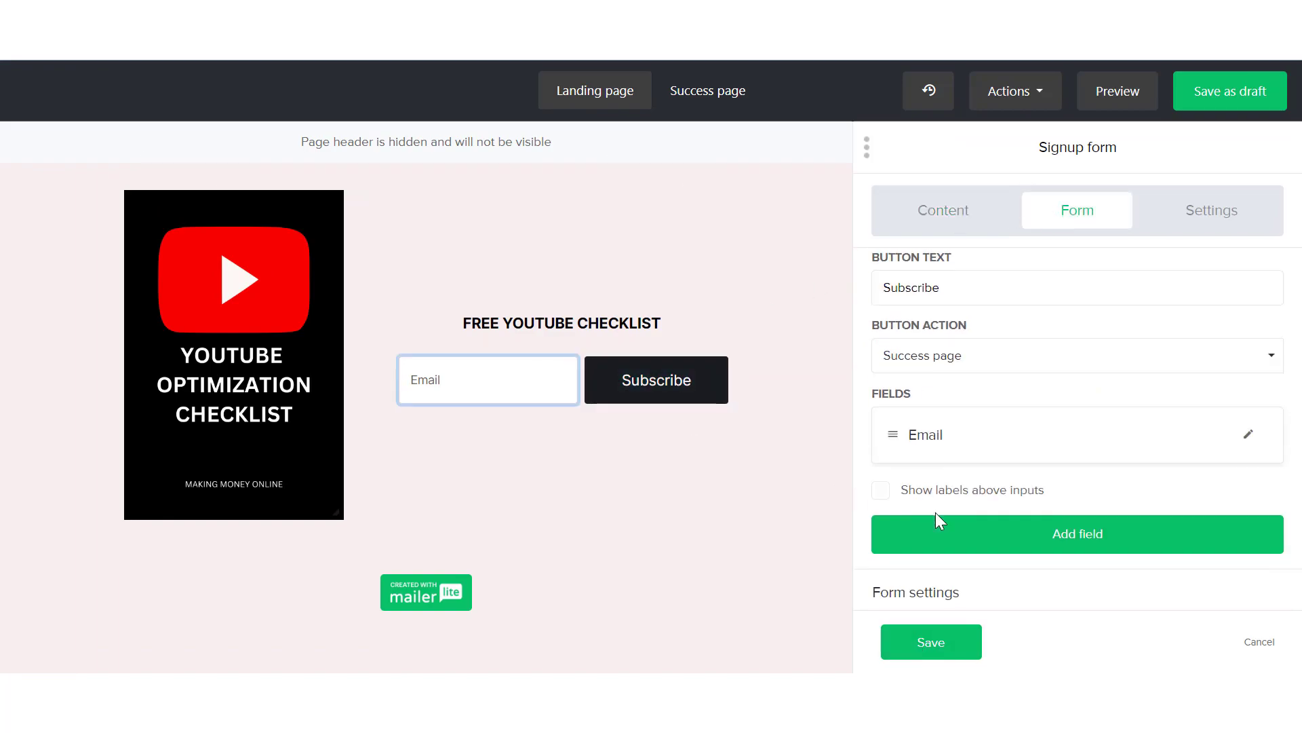
{"action": "left_click", "coordinate": [944, 474]}
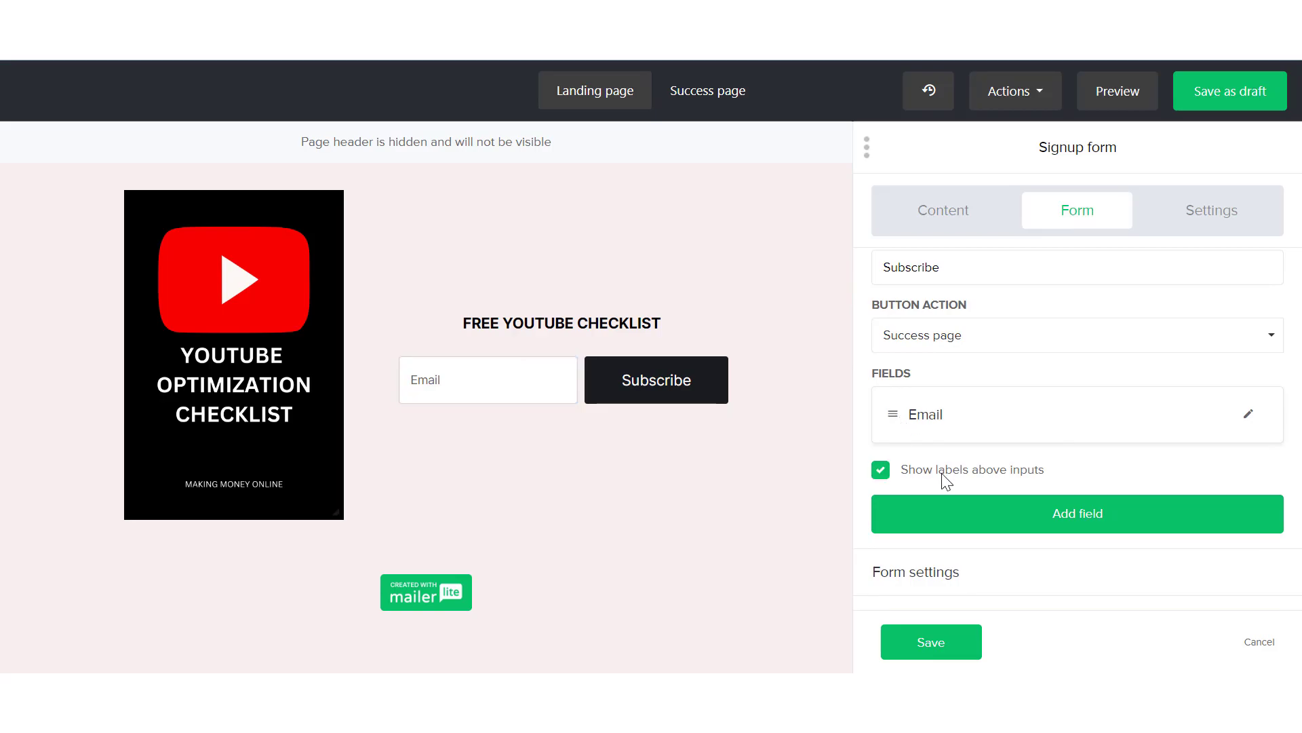
{"action": "left_click", "coordinate": [946, 478]}
{"action": "left_click", "coordinate": [946, 479]}
{"action": "left_click", "coordinate": [946, 479]}
Enable the privacy policy statement and the "making online money" interest group in the signup form's settings
{"action": "left_click", "coordinate": [975, 575]}
{"action": "left_click", "coordinate": [882, 373]}
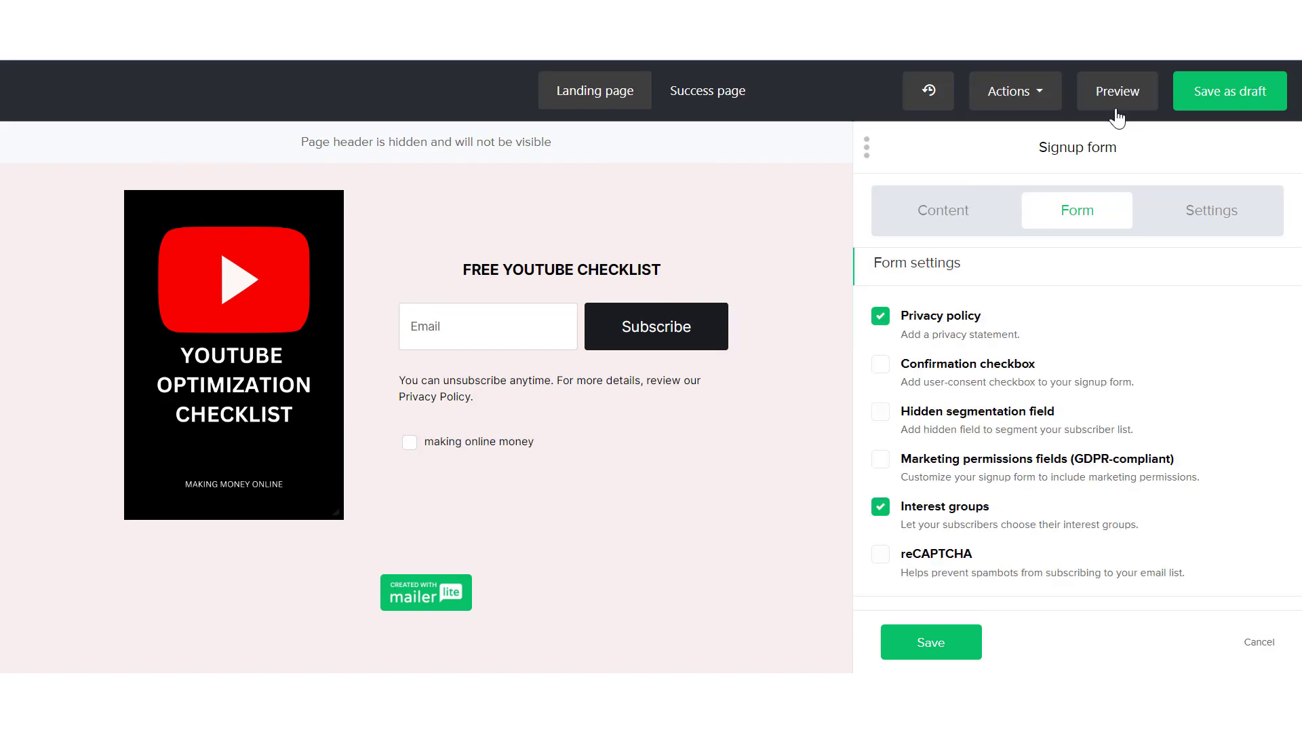
Preview the landing page in its desktop and mobile versions, checking the whole mobile layout, and close the preview
{"action": "left_click", "coordinate": [1120, 92]}
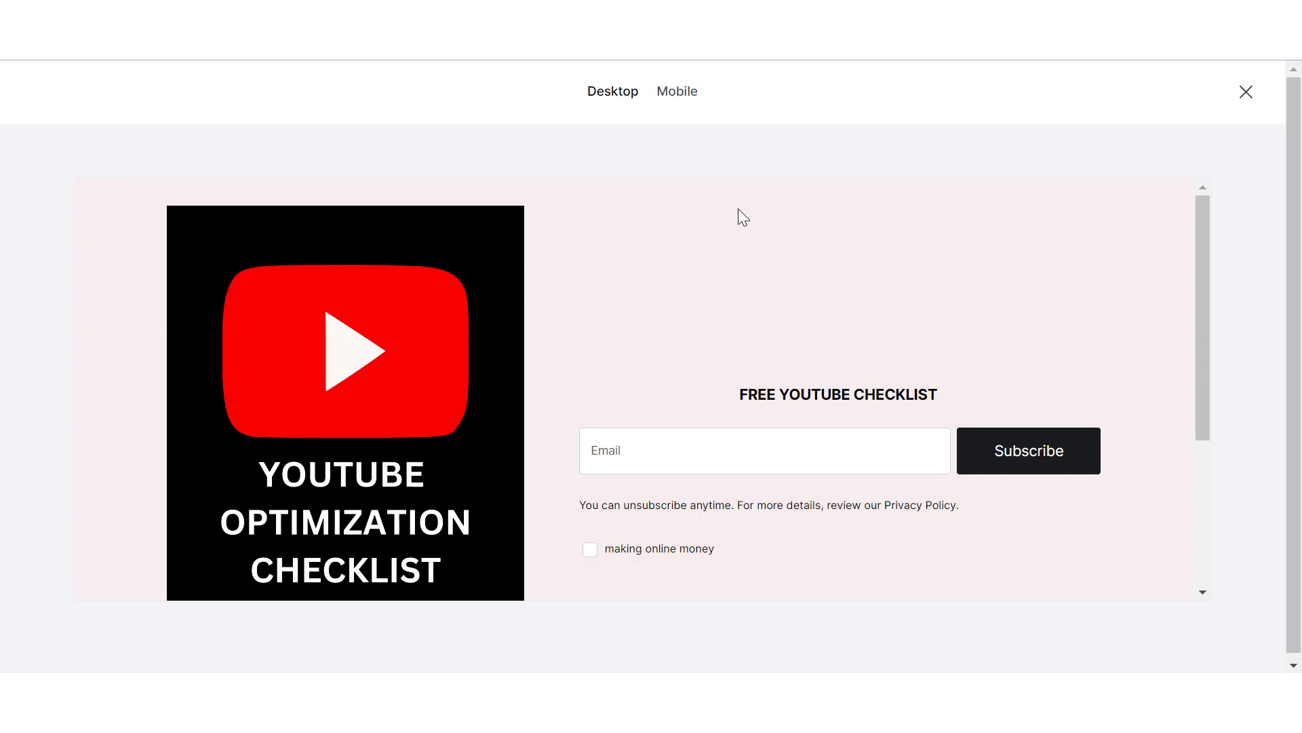
{"action": "left_click", "coordinate": [678, 92]}
{"action": "scroll", "coordinate": [682, 298], "scroll_direction": "down", "scroll_amount": 6}
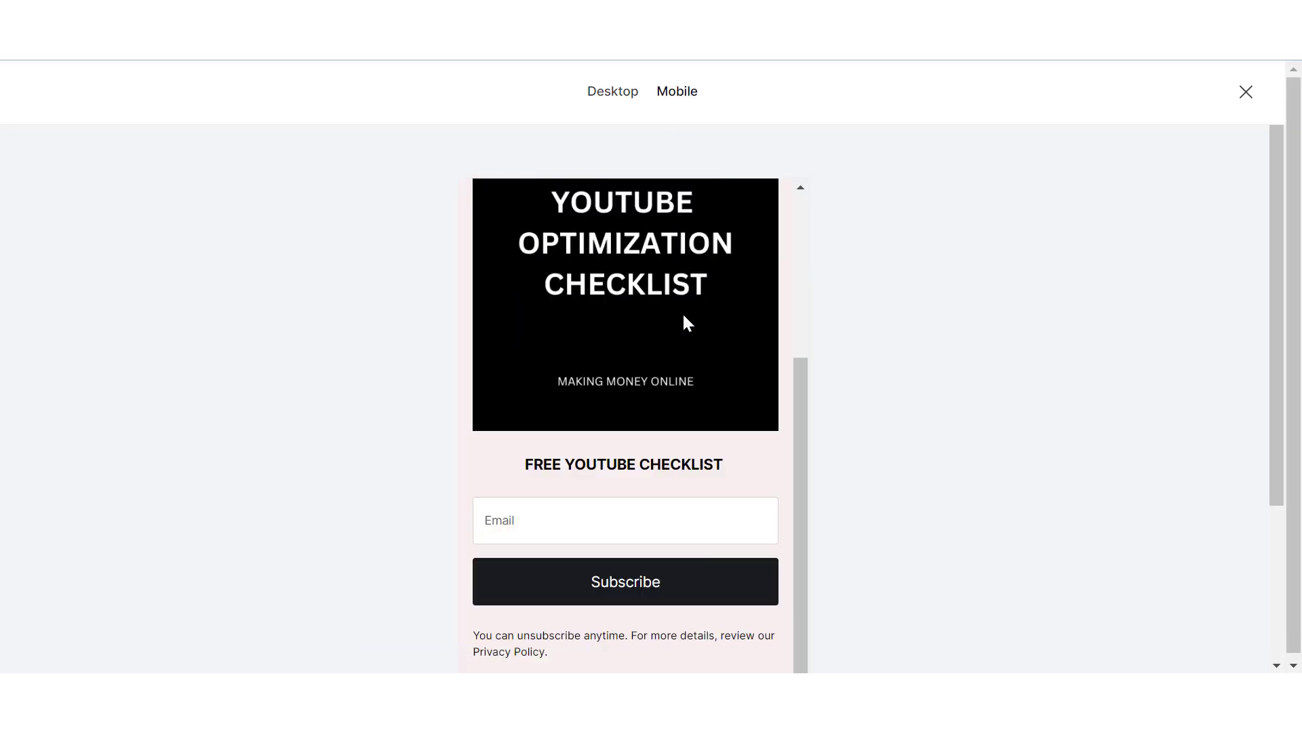
{"action": "scroll", "coordinate": [684, 315], "scroll_direction": "up", "scroll_amount": 3}
{"action": "scroll", "coordinate": [684, 317], "scroll_direction": "up", "scroll_amount": 3}
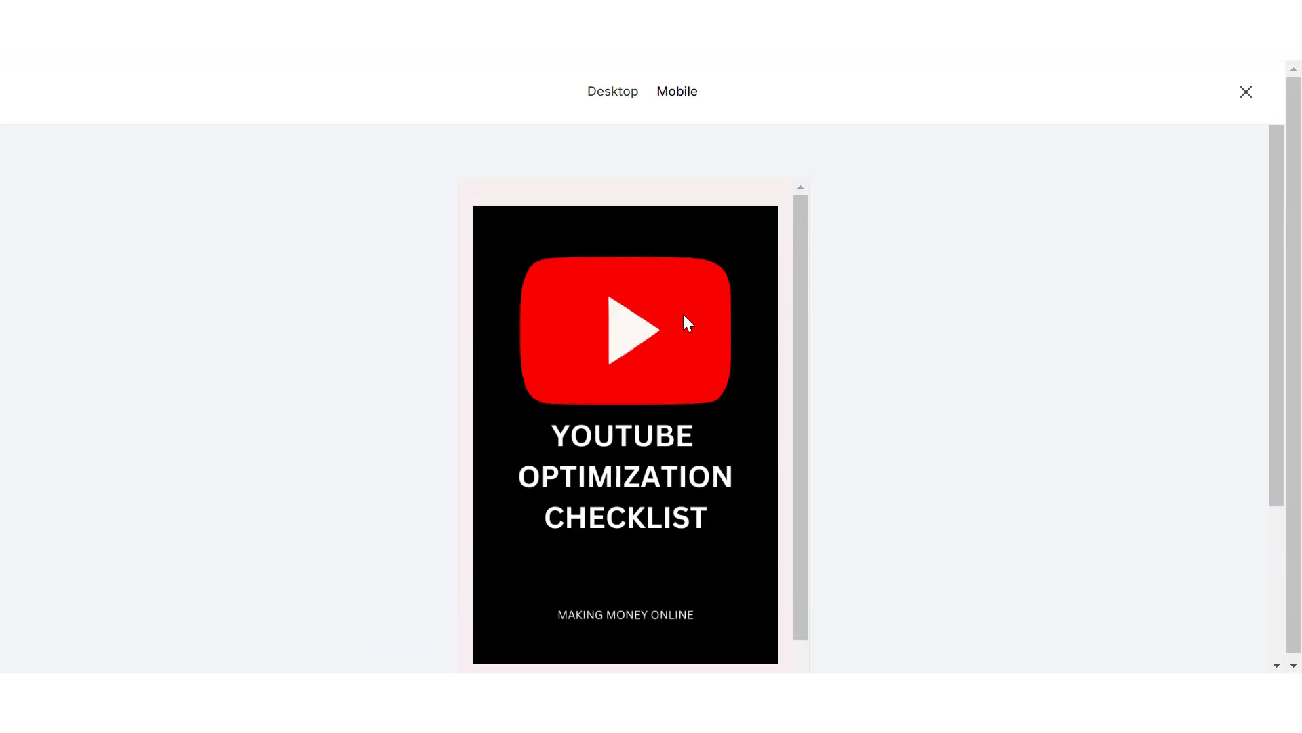
{"action": "scroll", "coordinate": [683, 317], "scroll_direction": "down", "scroll_amount": 6}
{"action": "scroll", "coordinate": [682, 314], "scroll_direction": "up", "scroll_amount": 5}
{"action": "left_click", "coordinate": [1246, 87]}
Replace the line under "Thank you" on the success page with "FOR SUBSCRIBING"
{"action": "left_click", "coordinate": [709, 100]}
{"action": "left_click", "coordinate": [496, 468]}
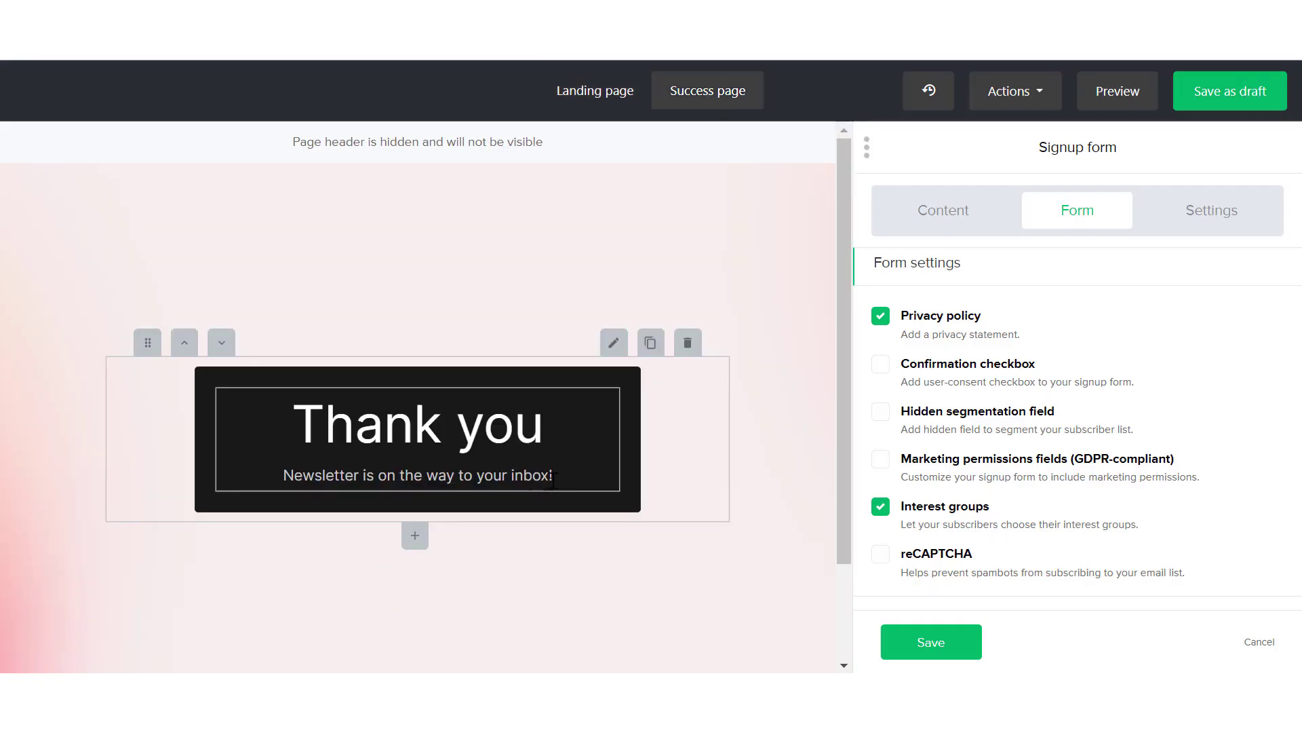
{"action": "left_click_drag", "start_coordinate": [496, 470], "coordinate": [284, 478]}
{"action": "key", "text": "BackSpace"}
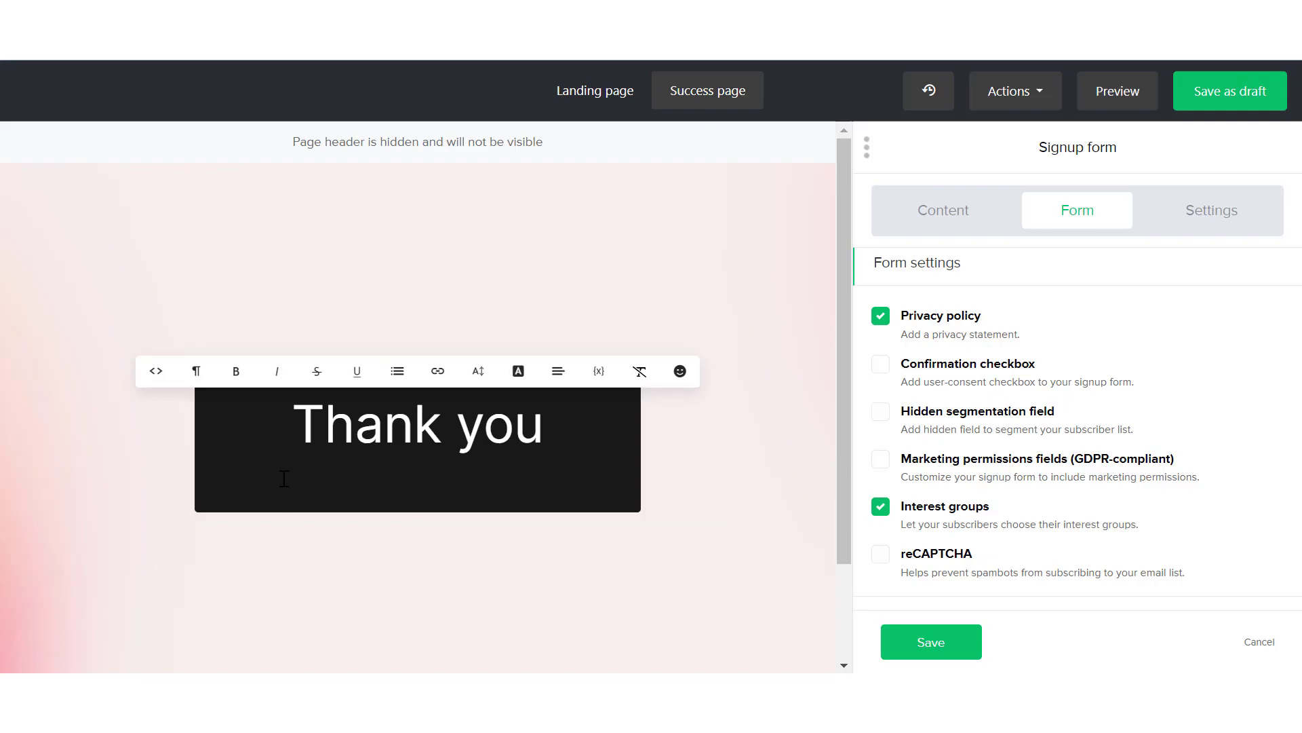
{"action": "type", "text": "SUBSCRIBING"}
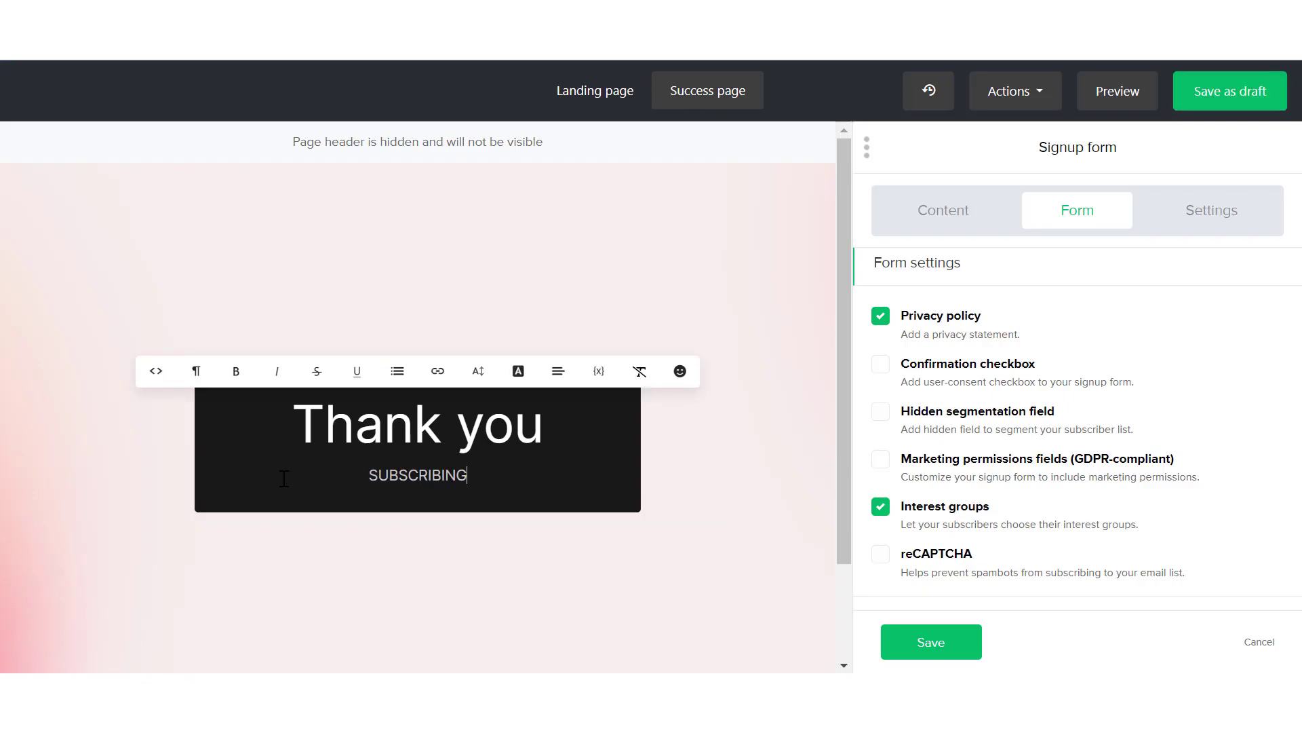
{"action": "left_click", "coordinate": [479, 568]}
{"action": "left_click", "coordinate": [368, 474]}
{"action": "type", "text": "FOR"}
{"action": "left_click", "coordinate": [563, 602]}
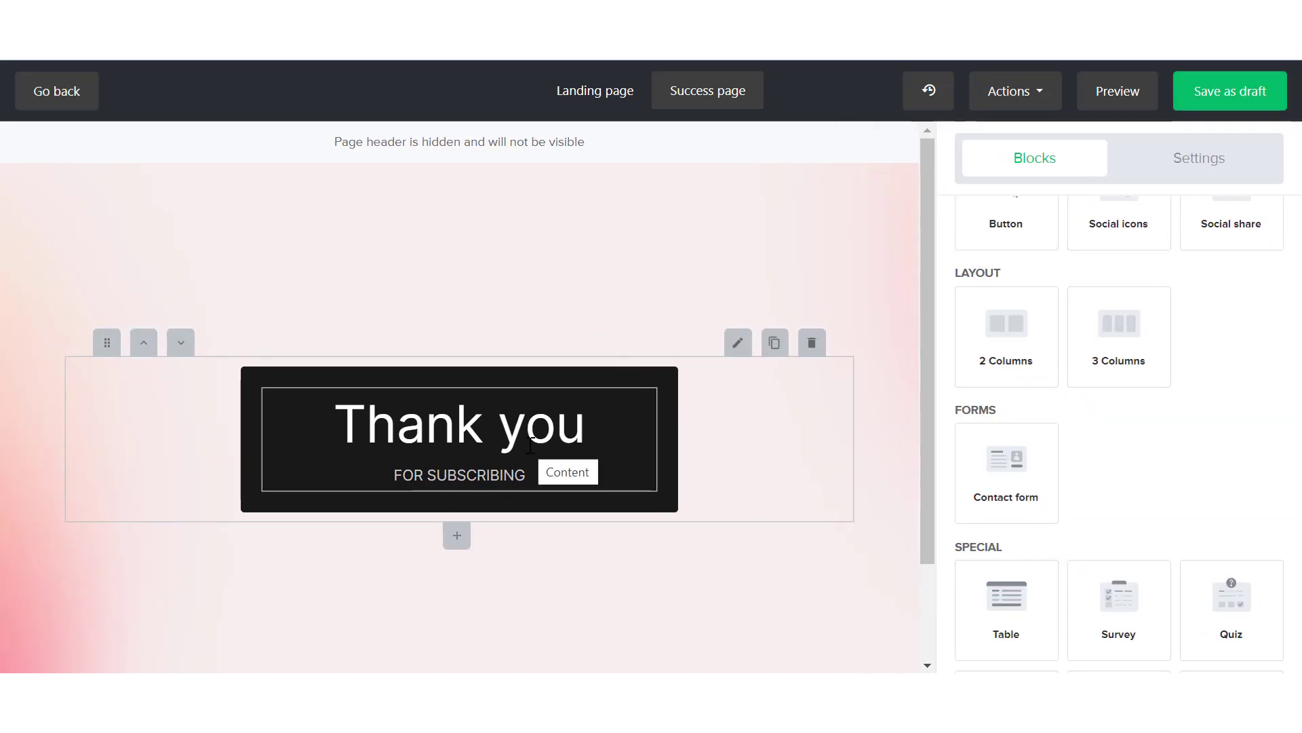
Save the landing page as a draft and review its page settings, including the URL, favicon, and search engine fields
{"action": "left_click", "coordinate": [1219, 95]}
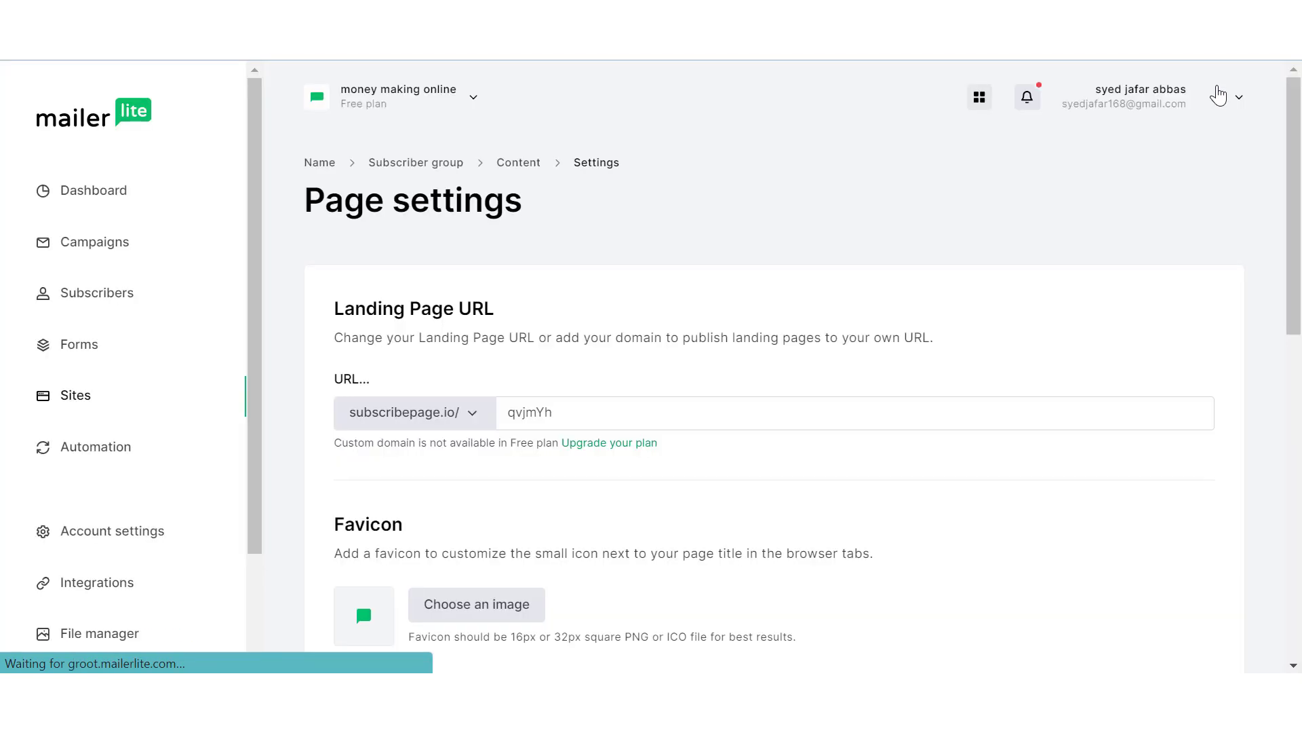
{"action": "scroll", "coordinate": [827, 405], "scroll_direction": "down", "scroll_amount": 10}
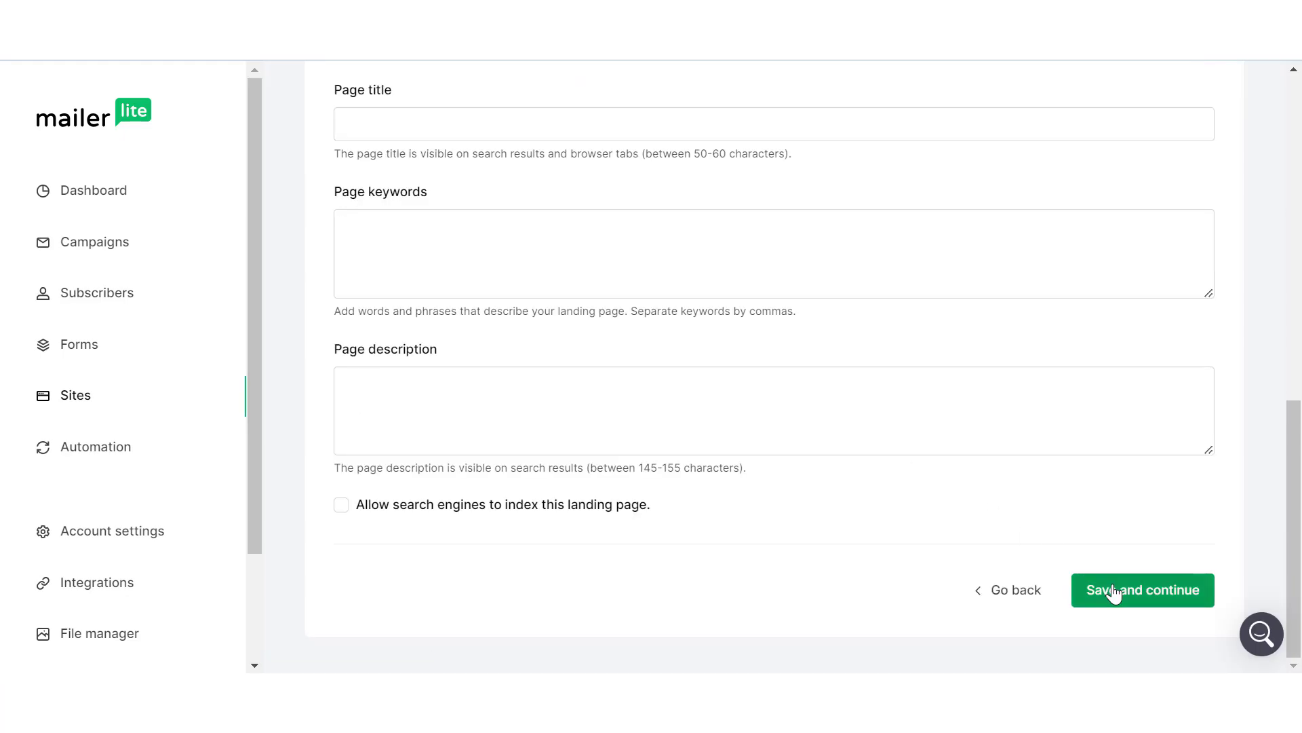
{"action": "scroll", "coordinate": [605, 442], "scroll_direction": "up", "scroll_amount": 10}
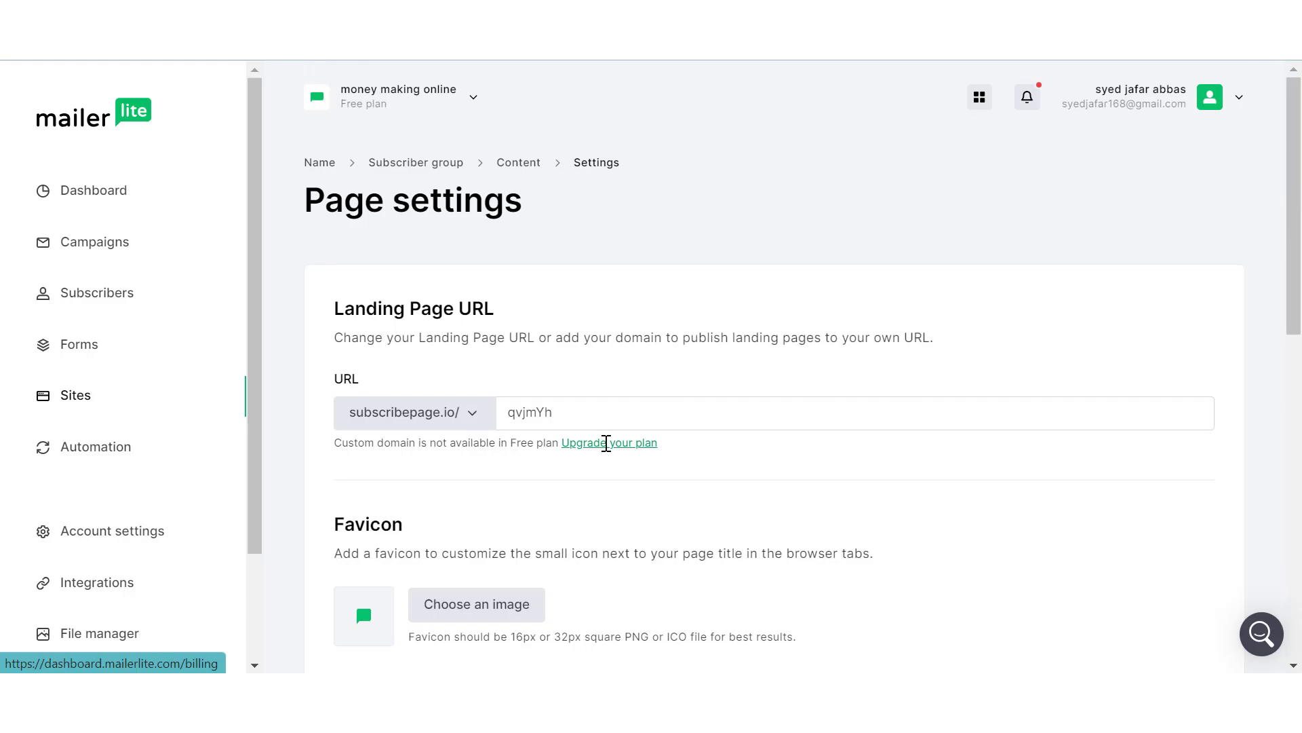
{"action": "left_click", "coordinate": [598, 408]}
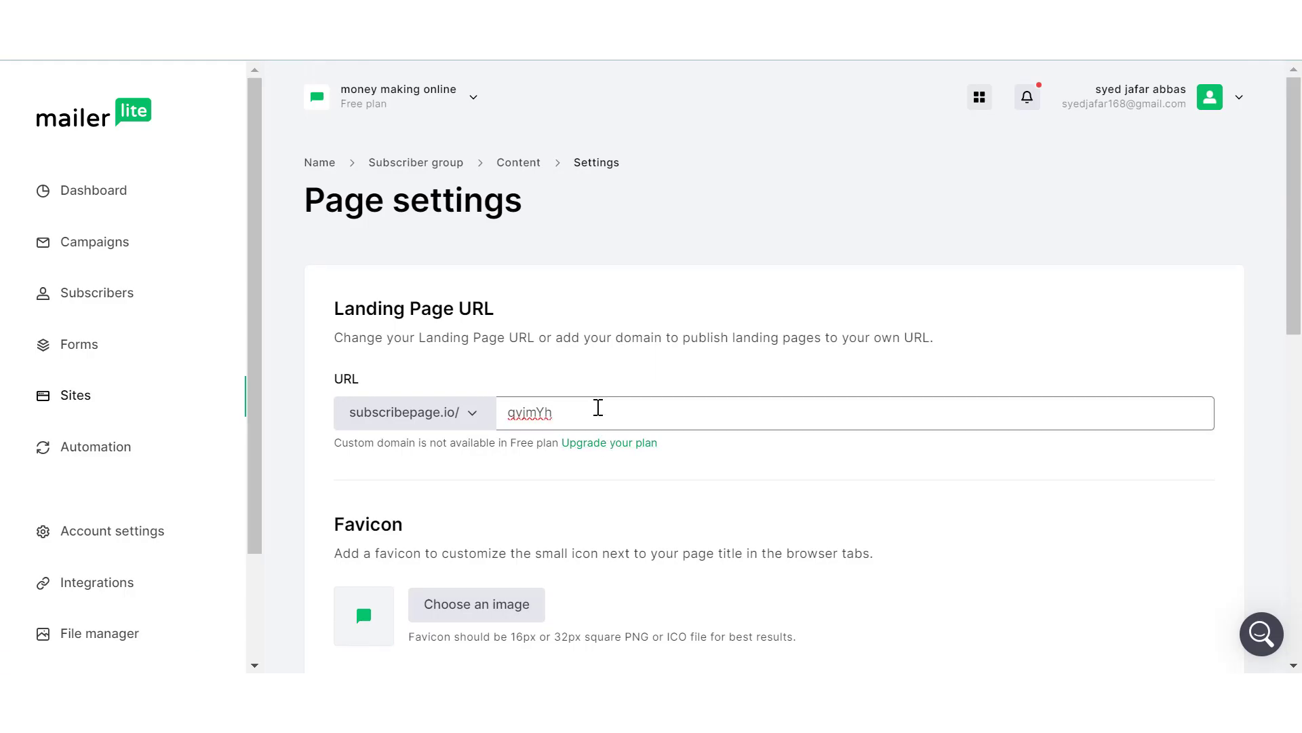
{"action": "scroll", "coordinate": [597, 408], "scroll_direction": "down", "scroll_amount": 15}
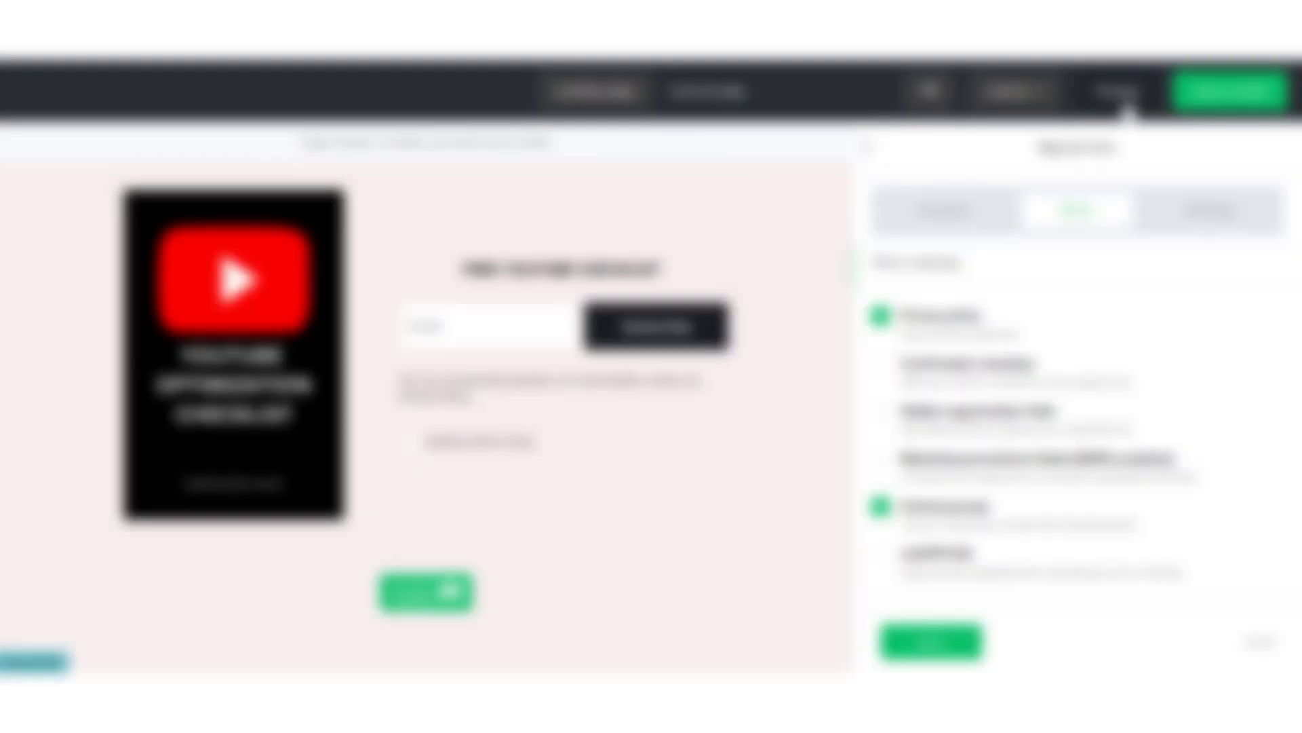
{"action": "left_click", "coordinate": [1119, 95]}
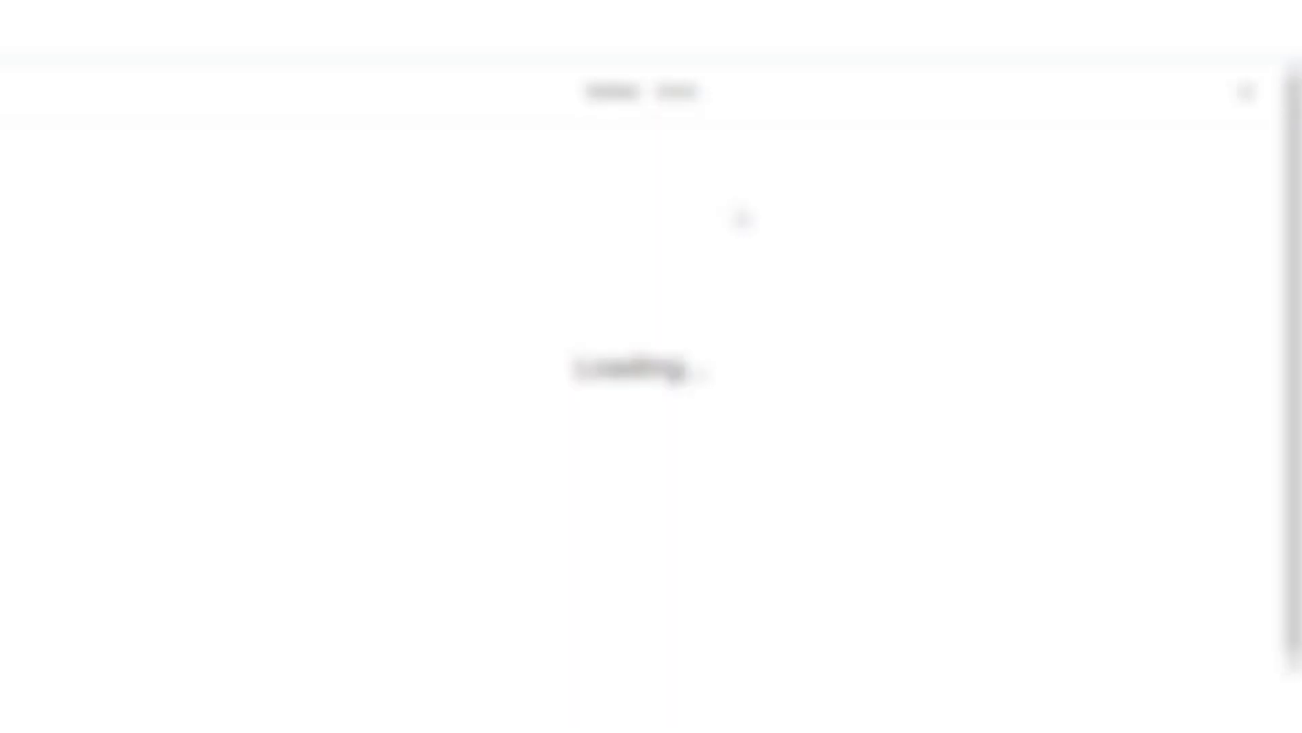